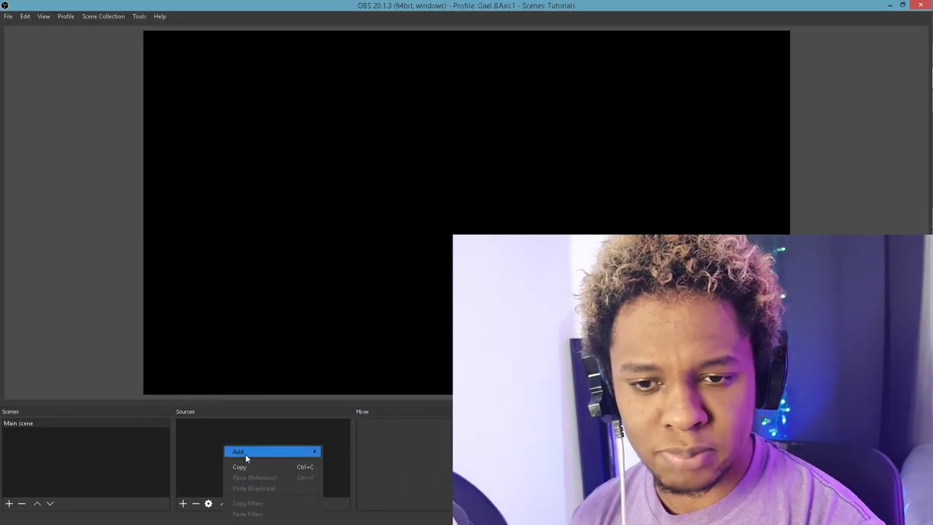
Step: Add a Video Capture Device source with default name and settings, then enlarge and center it
{"action": "mouse_move", "coordinate": [245, 453]}
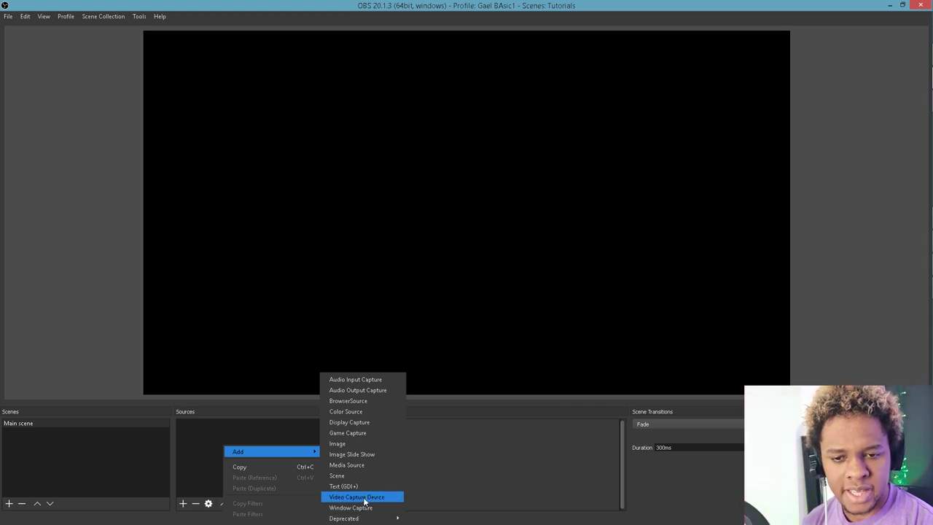
{"action": "left_click", "coordinate": [365, 497]}
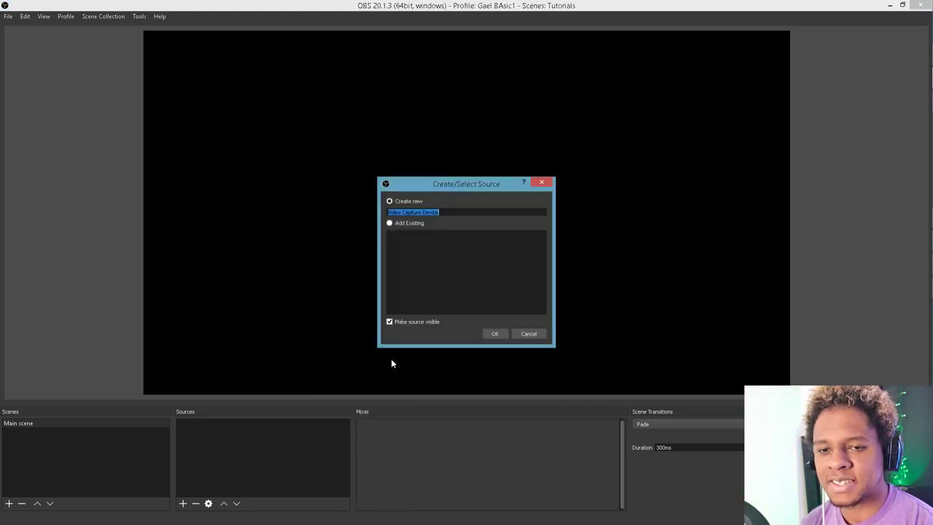
{"action": "left_click", "coordinate": [494, 334]}
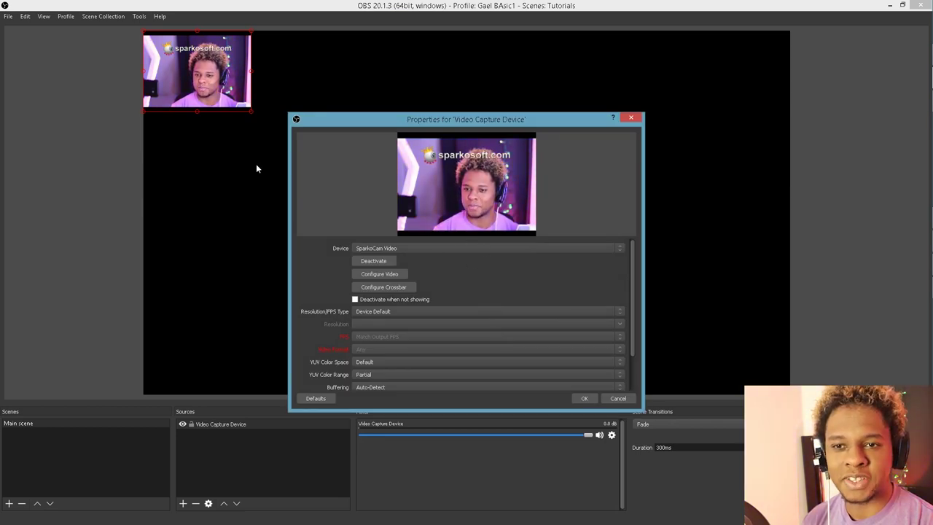
{"action": "left_click", "coordinate": [582, 398]}
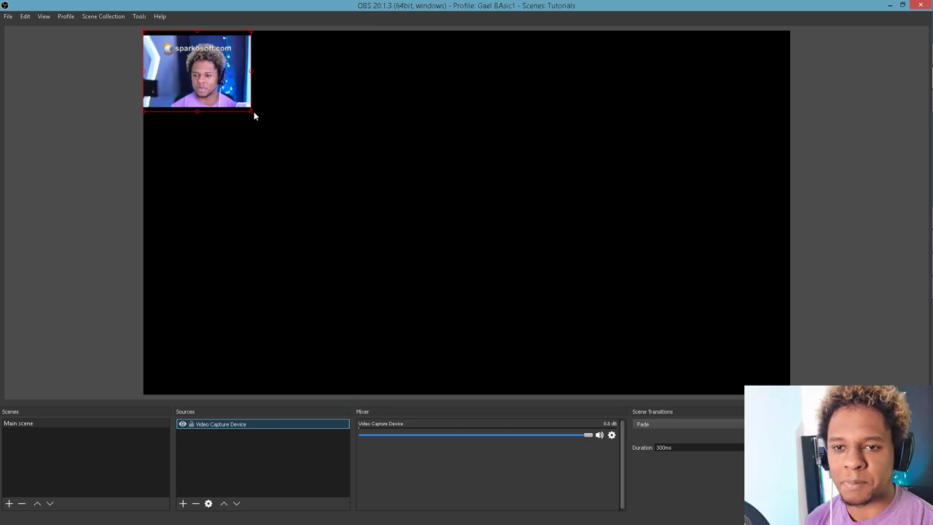
{"action": "left_click_drag", "start_coordinate": [251, 112], "coordinate": [609, 333]}
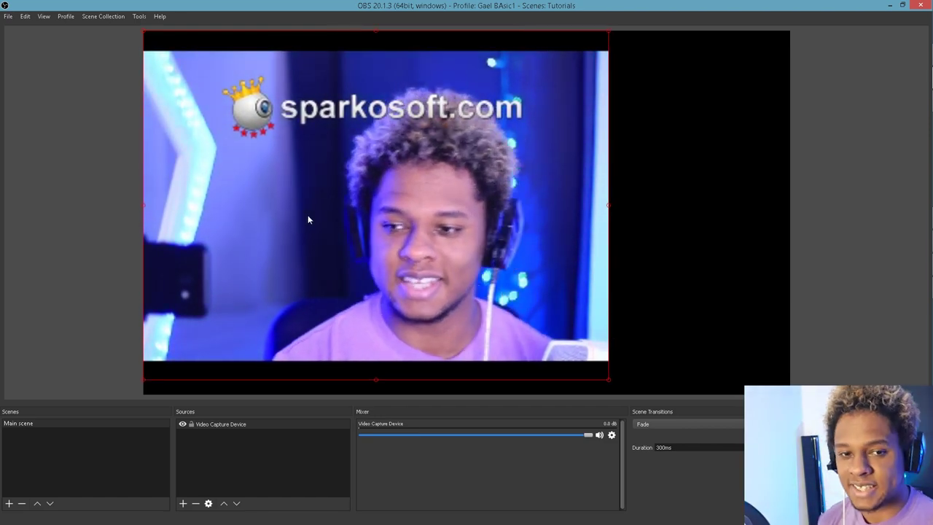
{"action": "left_click_drag", "start_coordinate": [360, 206], "coordinate": [448, 214]}
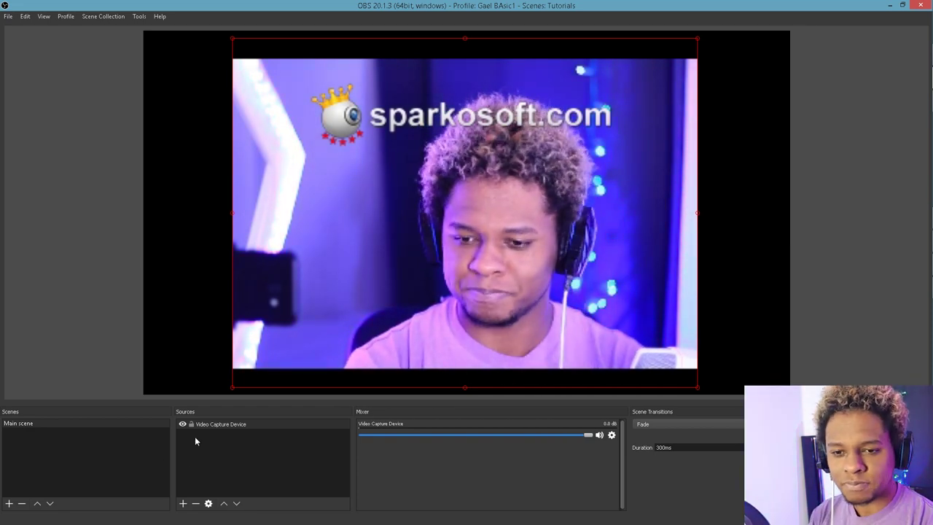
Step: Open Filters for the Video Capture Device source and bring up Add in Effect Filters
{"action": "left_click", "coordinate": [203, 428]}
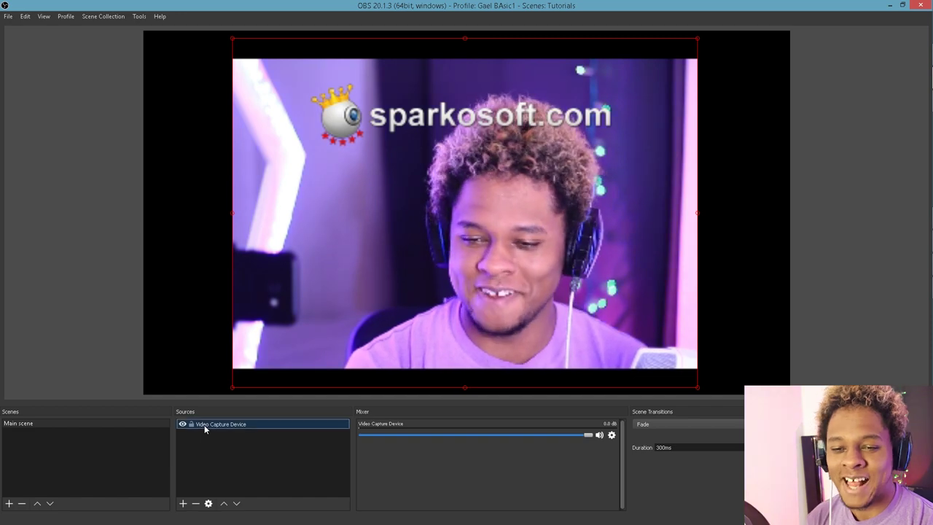
{"action": "right_click", "coordinate": [205, 429]}
{"action": "left_click", "coordinate": [215, 454]}
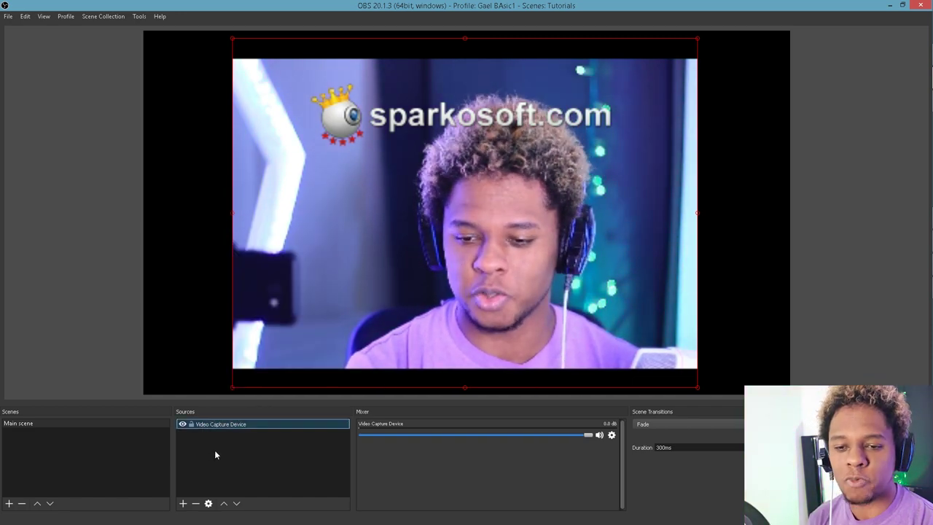
{"action": "left_click", "coordinate": [221, 426]}
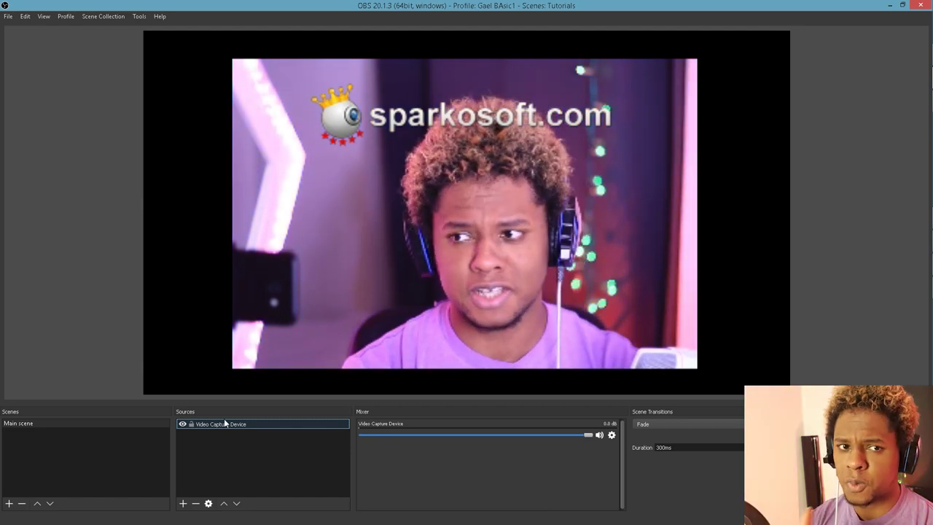
{"action": "left_click", "coordinate": [222, 432]}
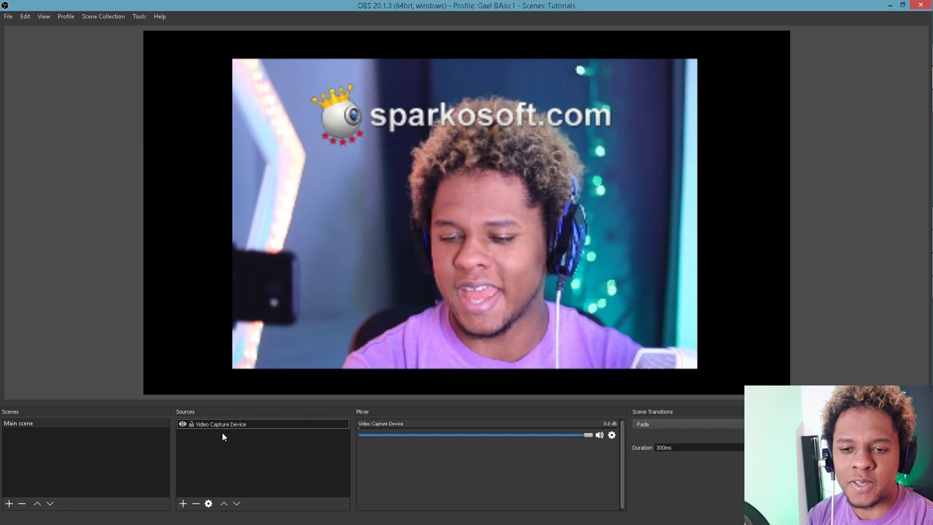
{"action": "right_click", "coordinate": [227, 426]}
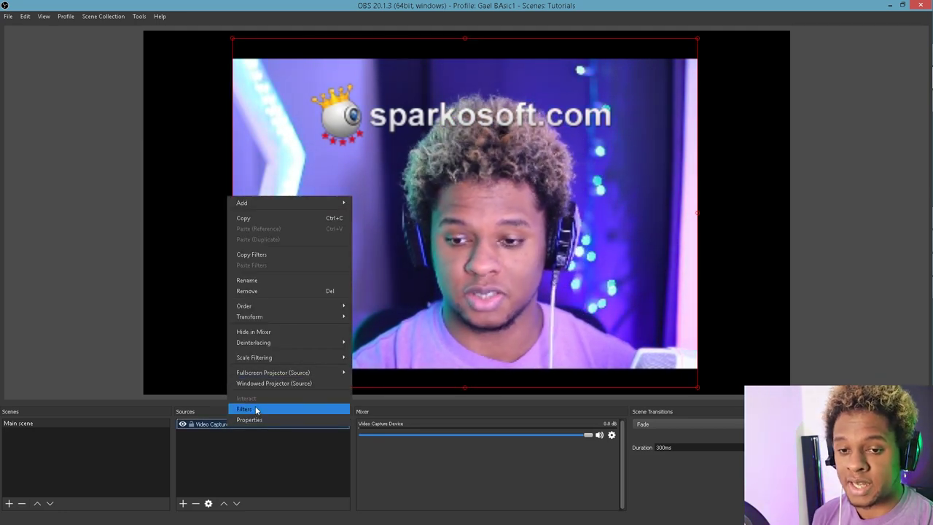
{"action": "left_click", "coordinate": [256, 410]}
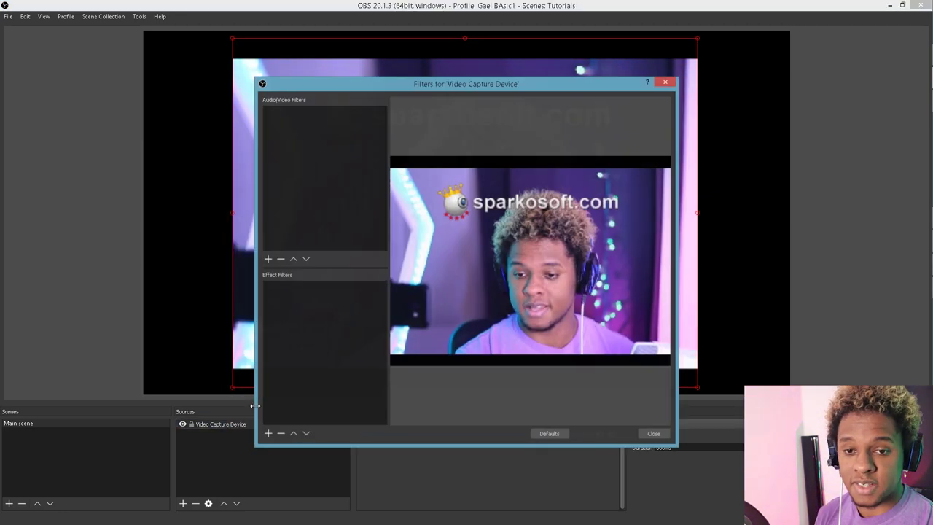
{"action": "right_click", "coordinate": [290, 302]}
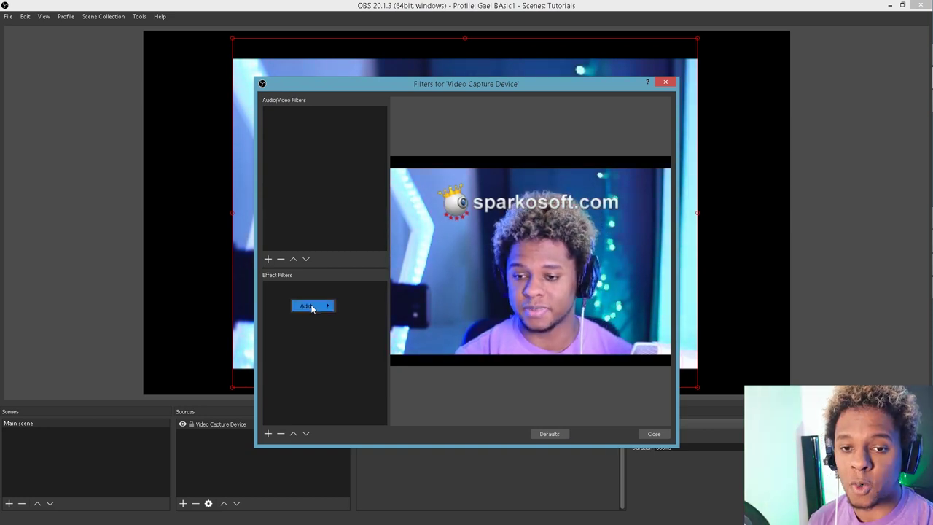
Step: Dismiss the Add effect filter popup without choosing a filter
{"action": "mouse_move", "coordinate": [311, 308]}
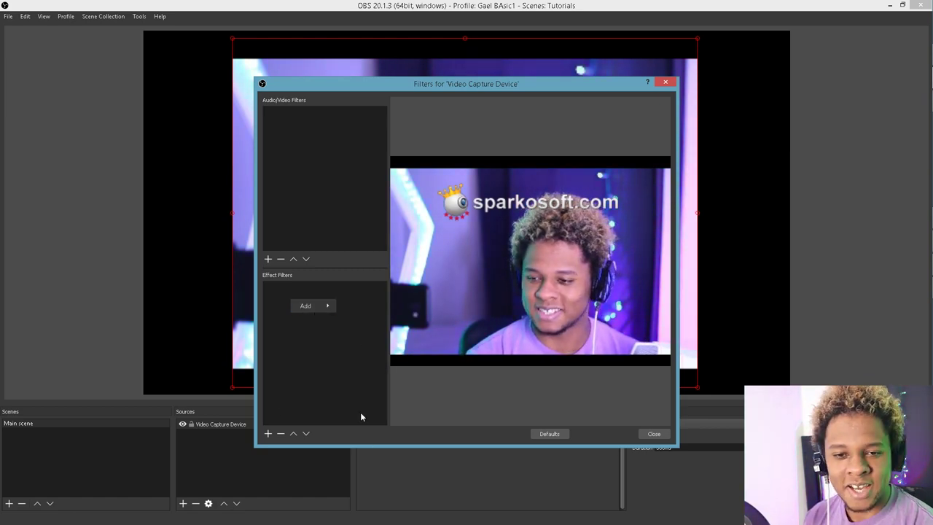
{"action": "left_click", "coordinate": [430, 403]}
Step: Close the OBS Filters window and switch over to Photoshop
{"action": "left_click", "coordinate": [650, 434]}
{"action": "mouse_move", "coordinate": [923, 262]}
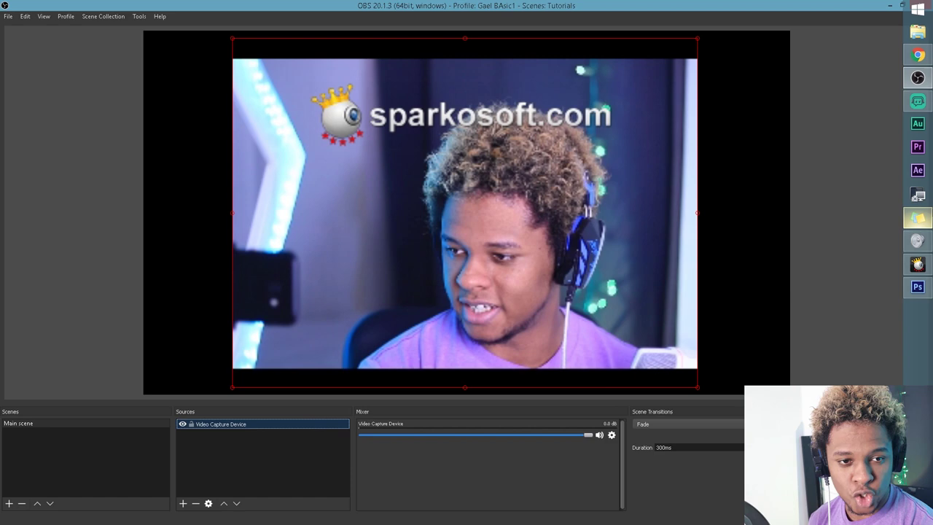
{"action": "left_click", "coordinate": [919, 288]}
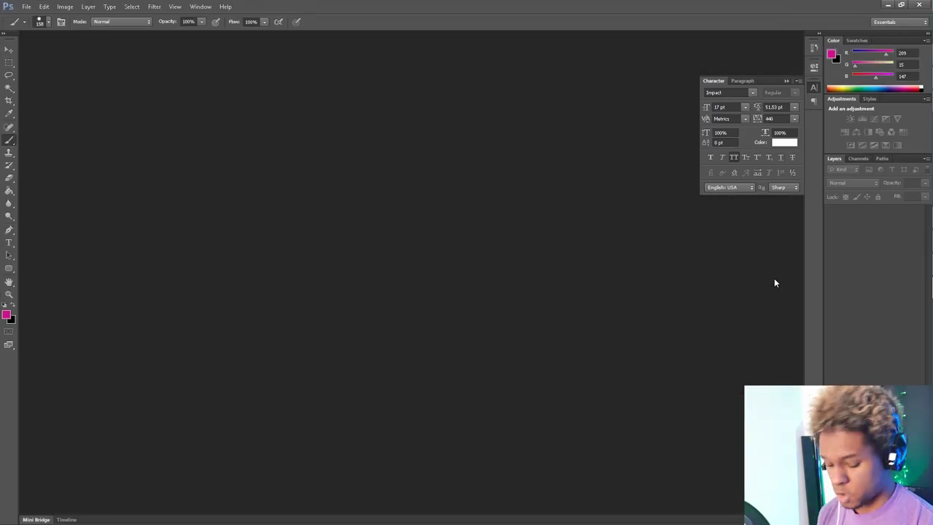
Step: Create a new Photoshop document 1920 px wide by 1080 px high
{"action": "key", "text": "ctrl+n"}
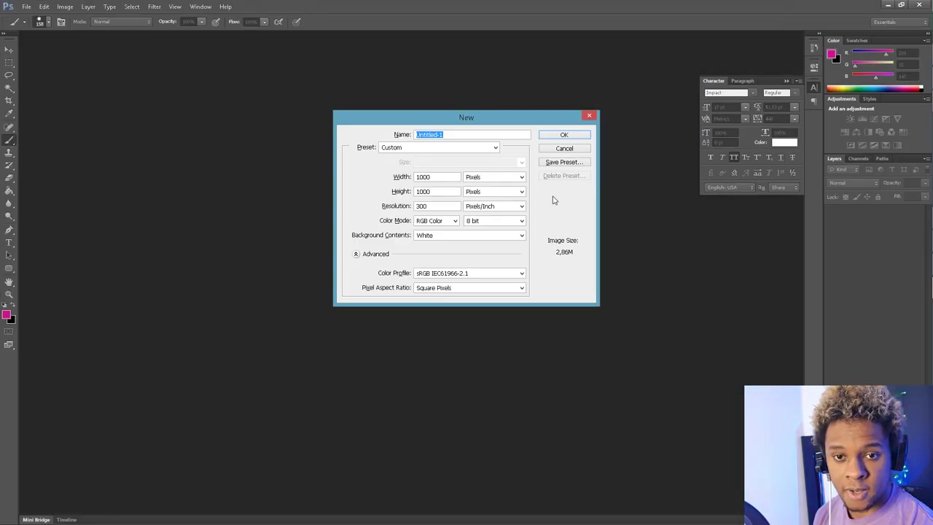
{"action": "double_click", "coordinate": [422, 177]}
{"action": "type", "text": "1"}
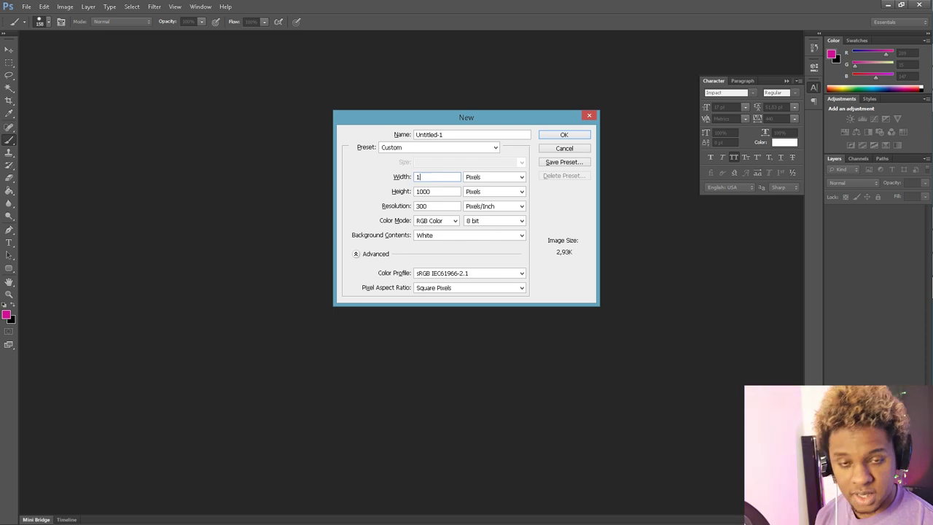
{"action": "type", "text": "920"}
{"action": "key", "text": "Tab"}
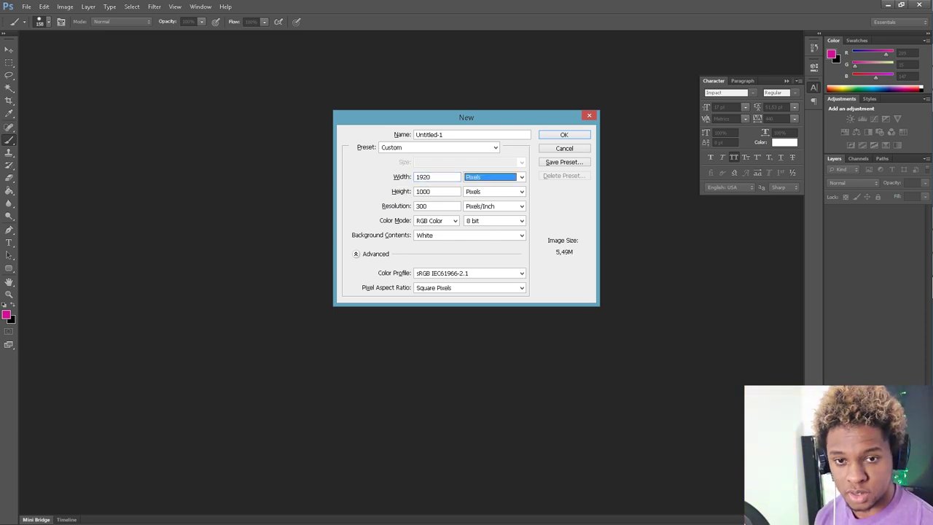
{"action": "key", "text": "Tab"}
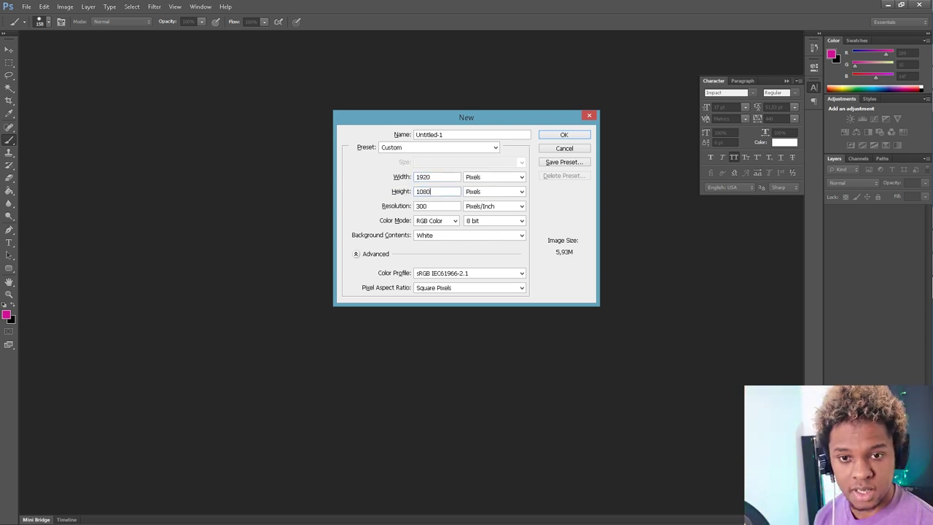
{"action": "key", "text": "Return"}
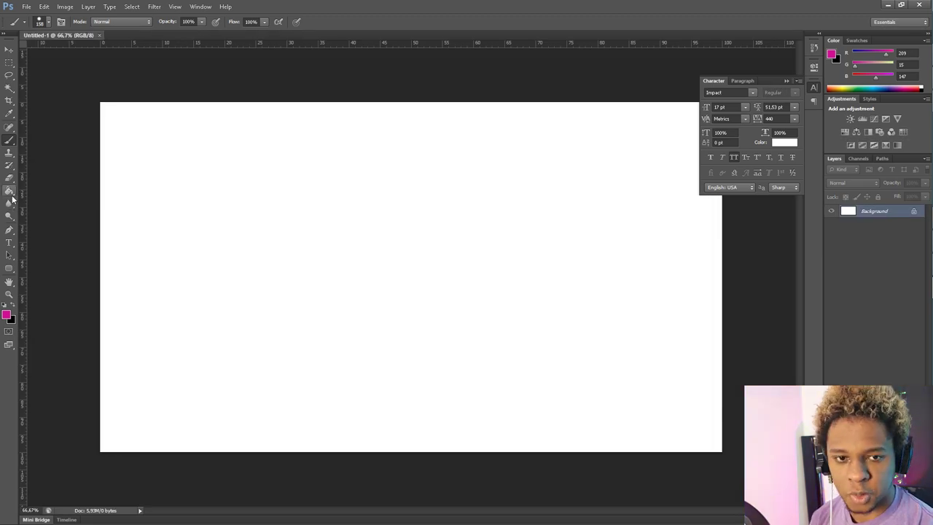
Step: Fill the whole canvas background with black
{"action": "left_click", "coordinate": [12, 195]}
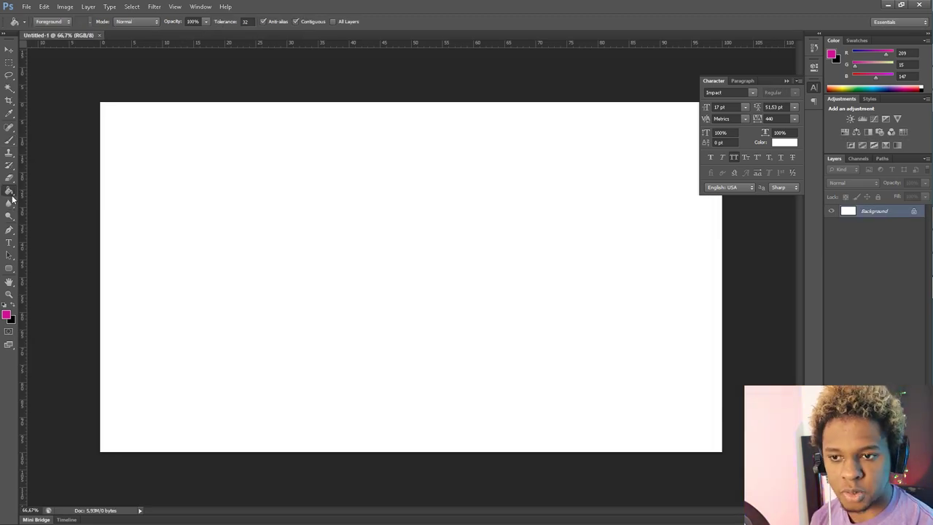
{"action": "key", "text": "x"}
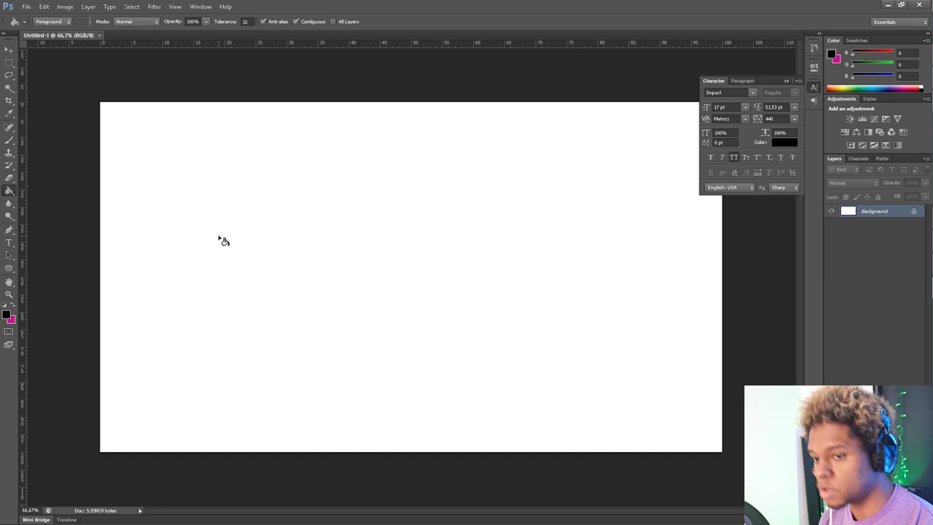
{"action": "left_click", "coordinate": [266, 242]}
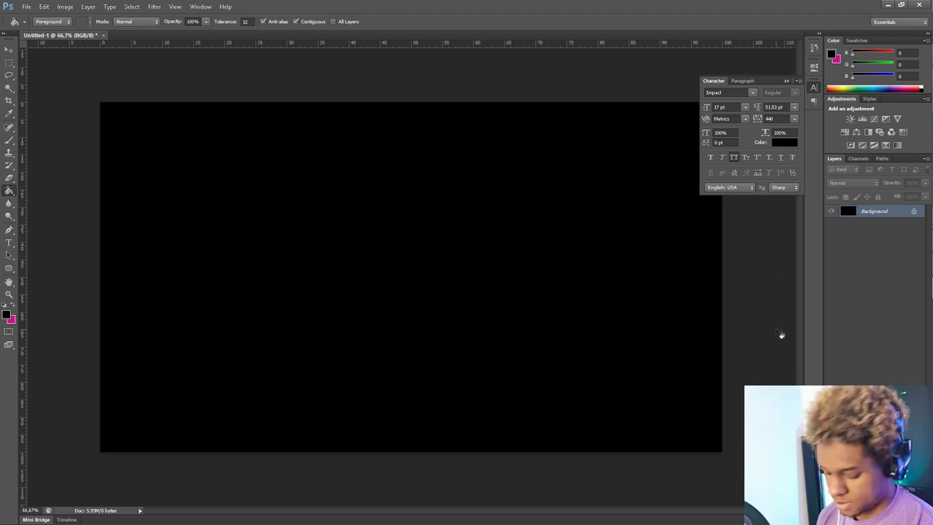
Step: Draw a 1000 × 1000 px circle with the Ellipse tool from the canvas top-left
{"action": "key", "text": "u"}
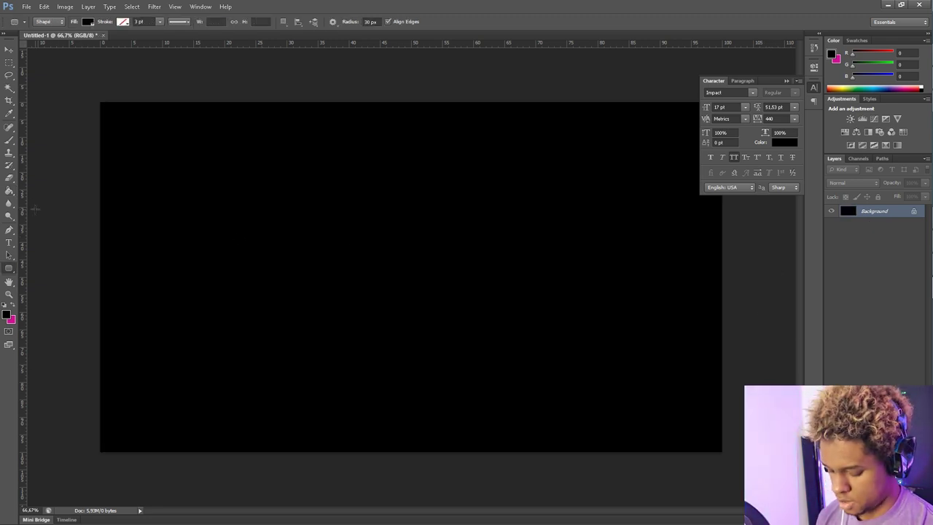
{"action": "key", "text": "shift+u"}
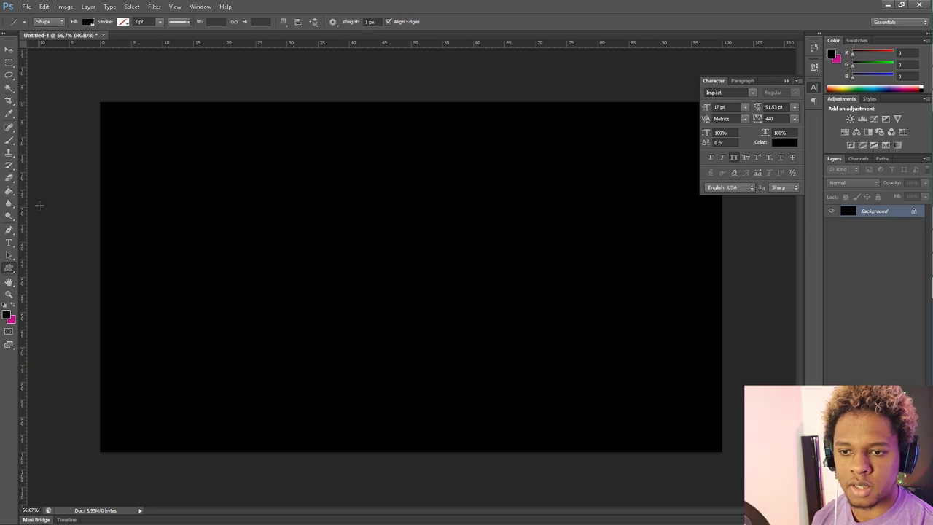
{"action": "key", "text": "shift+u"}
{"action": "key", "text": "shift+u"}
{"action": "key", "text": "shift+u"}
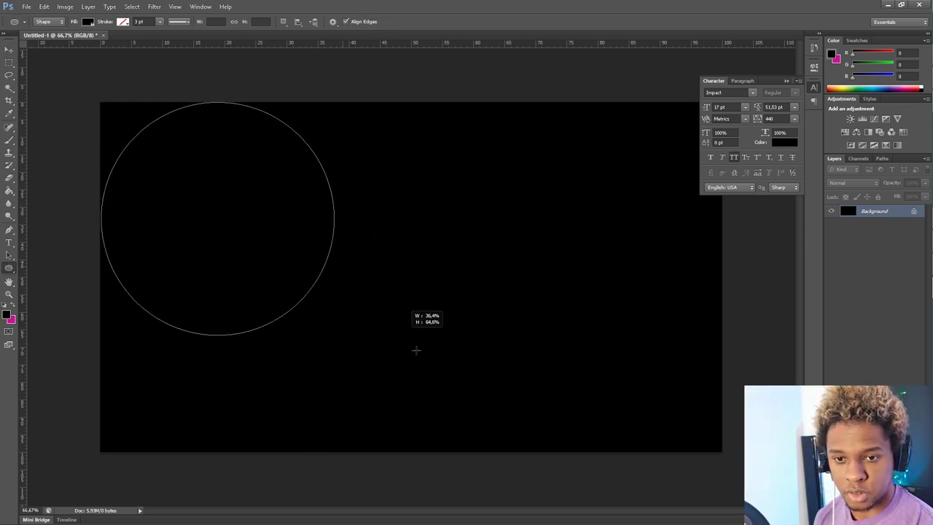
{"action": "left_click_drag", "start_coordinate": [416, 350], "coordinate": [506, 448]}
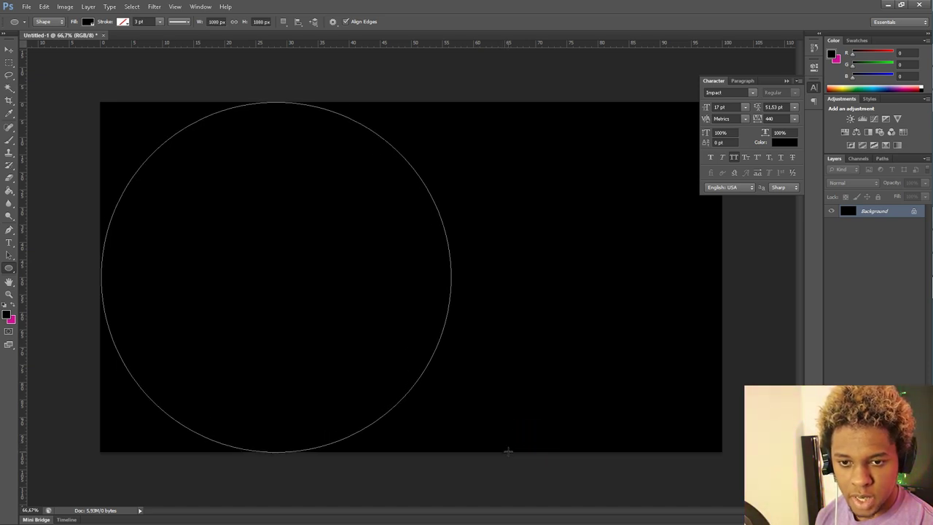
{"action": "left_click_drag", "start_coordinate": [508, 451], "coordinate": [508, 451]}
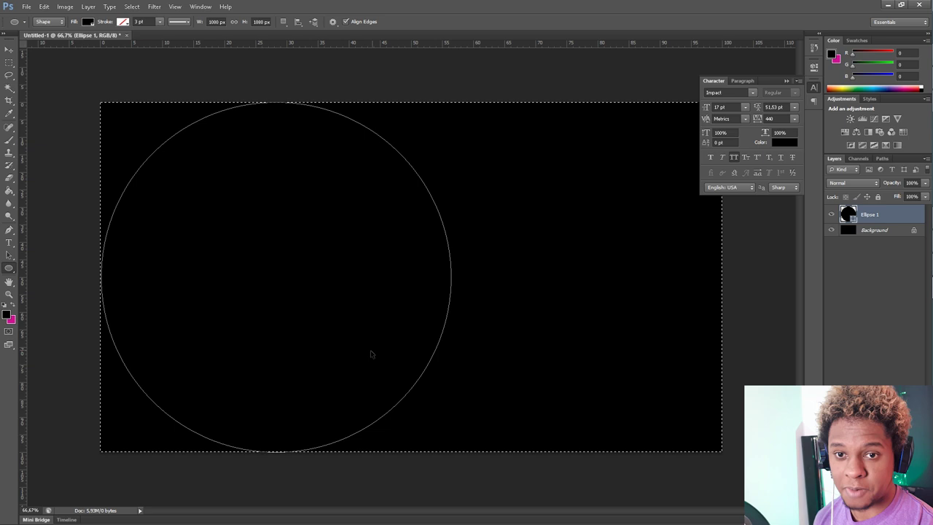
Step: Set the Ellipse 1 fill to pure white #ffffff, then bring up Save As
{"action": "key", "text": "v"}
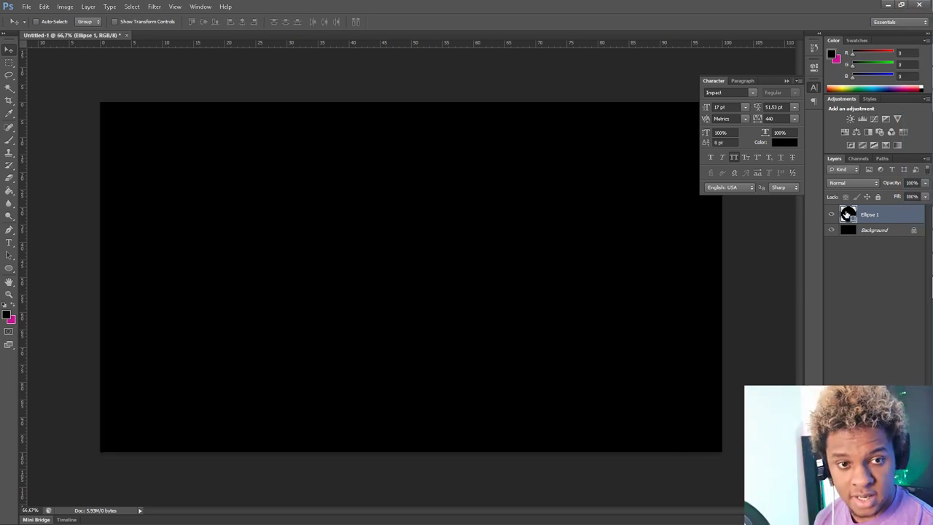
{"action": "double_click", "coordinate": [846, 211]}
{"action": "left_click", "coordinate": [570, 181]}
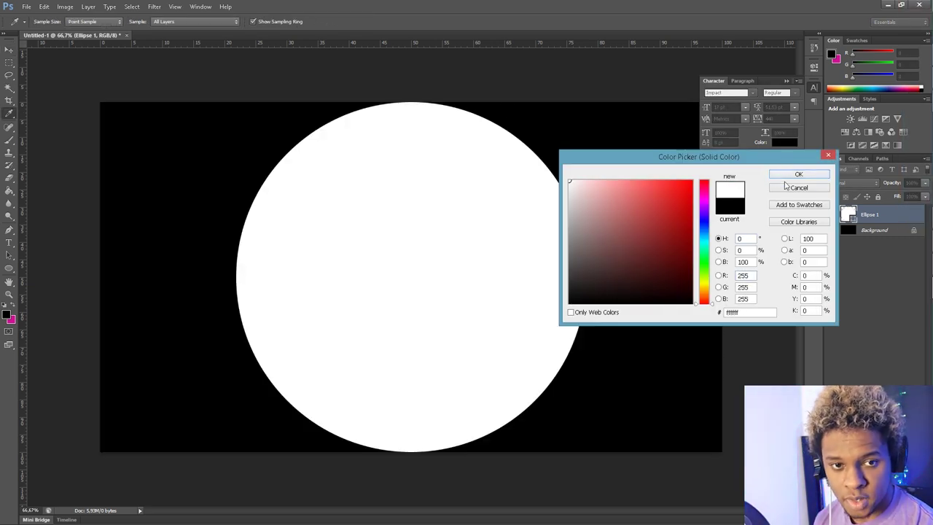
{"action": "left_click", "coordinate": [797, 175]}
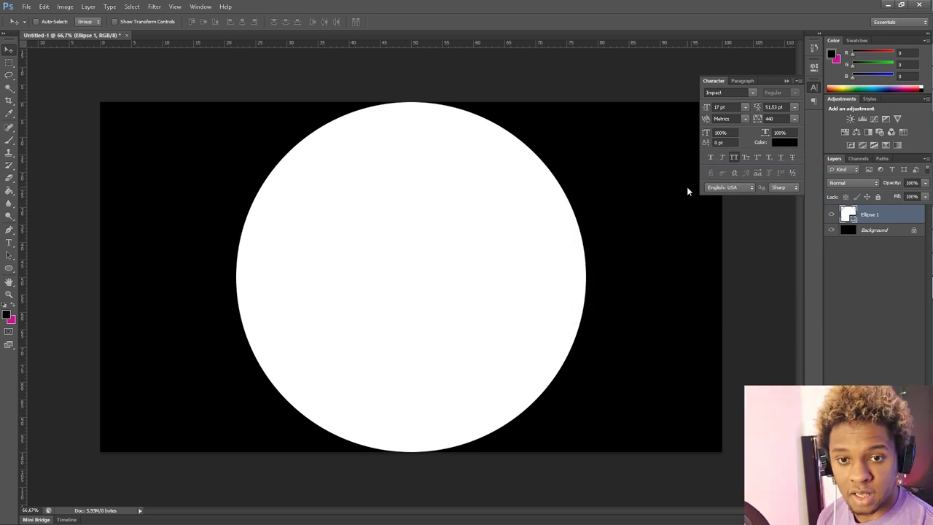
{"action": "key", "text": "ctrl+s"}
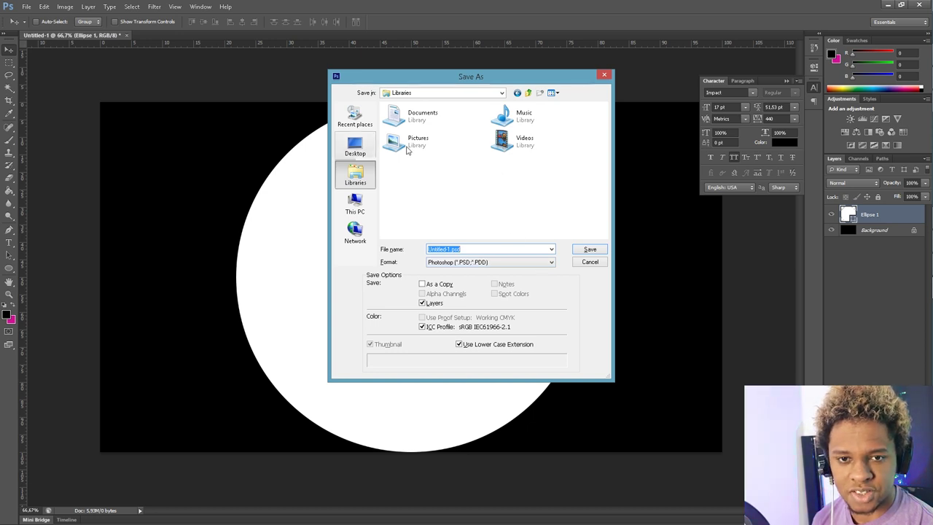
Step: Save the image as Round.png in Pictures > Emotes, accepting the PNG options
{"action": "double_click", "coordinate": [437, 143]}
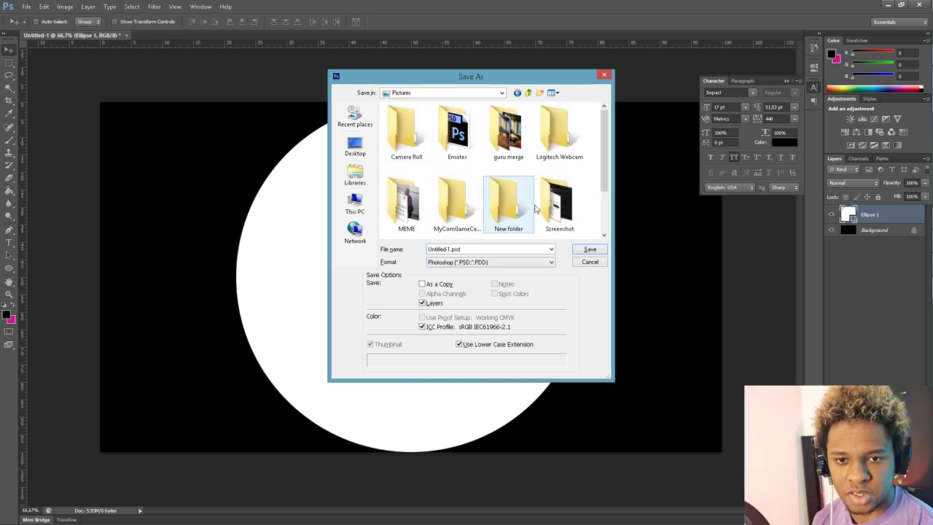
{"action": "double_click", "coordinate": [456, 138]}
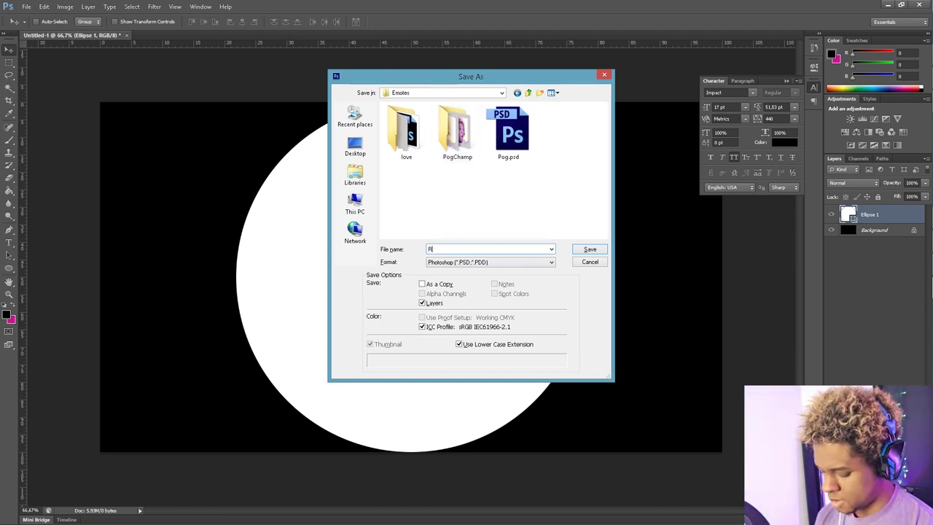
{"action": "left_click", "coordinate": [453, 264]}
{"action": "left_click", "coordinate": [462, 373]}
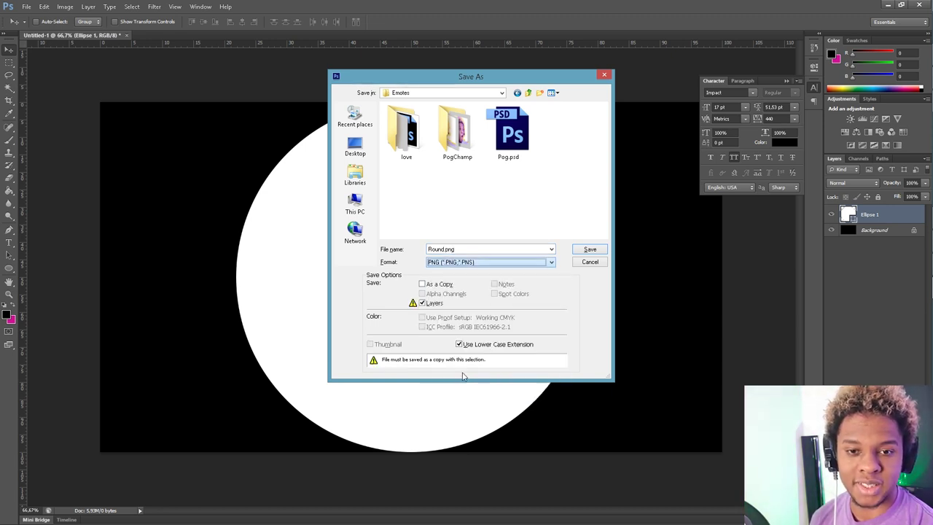
{"action": "left_click", "coordinate": [590, 250]}
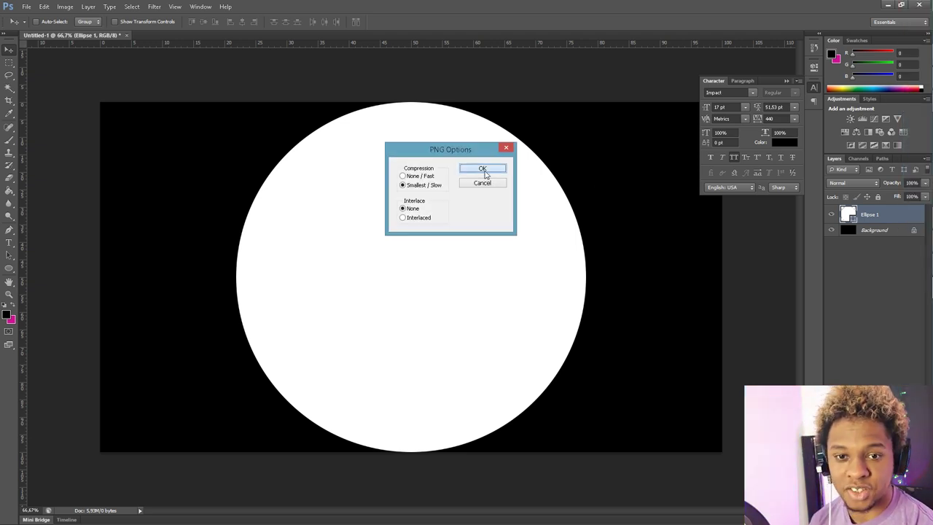
{"action": "left_click", "coordinate": [482, 169]}
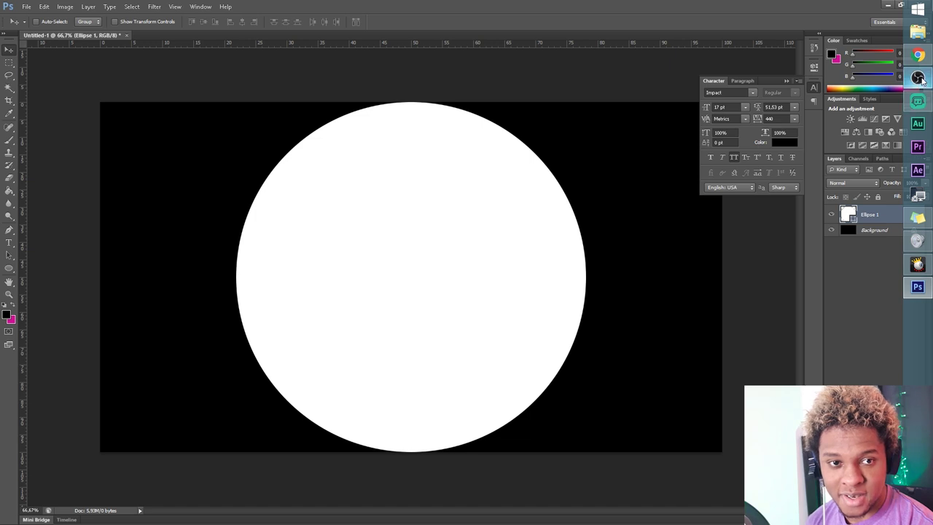
Step: Bring OBS to the front and open the Video Capture Device source's context menu
{"action": "left_click", "coordinate": [917, 78]}
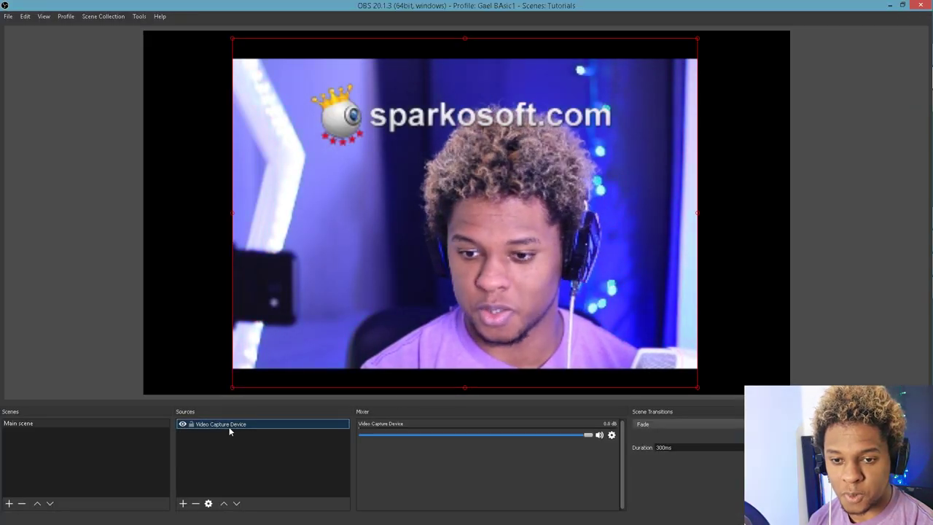
{"action": "right_click", "coordinate": [229, 427]}
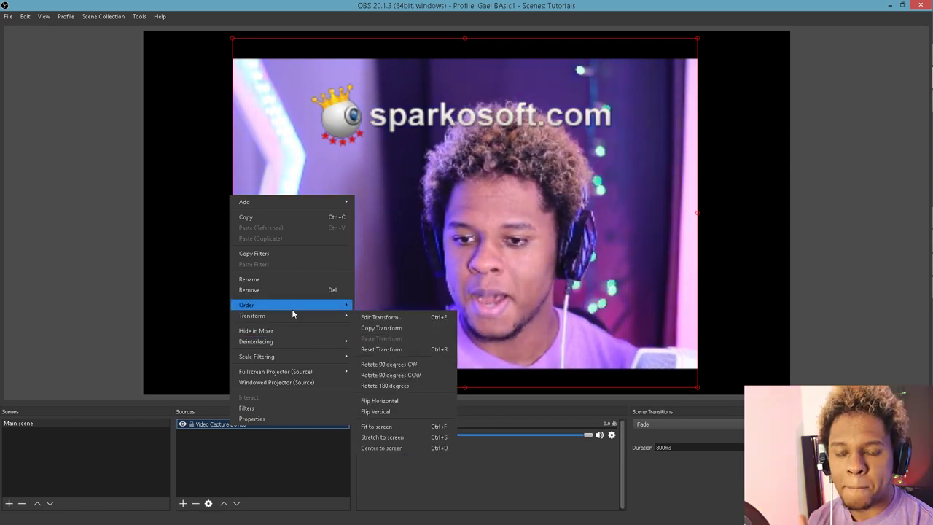
{"action": "mouse_move", "coordinate": [291, 309]}
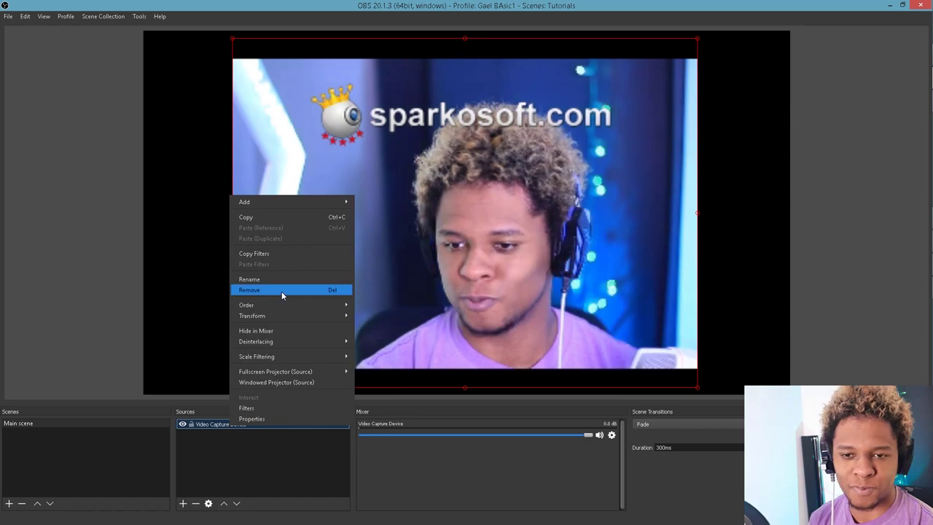
{"action": "mouse_move", "coordinate": [281, 343]}
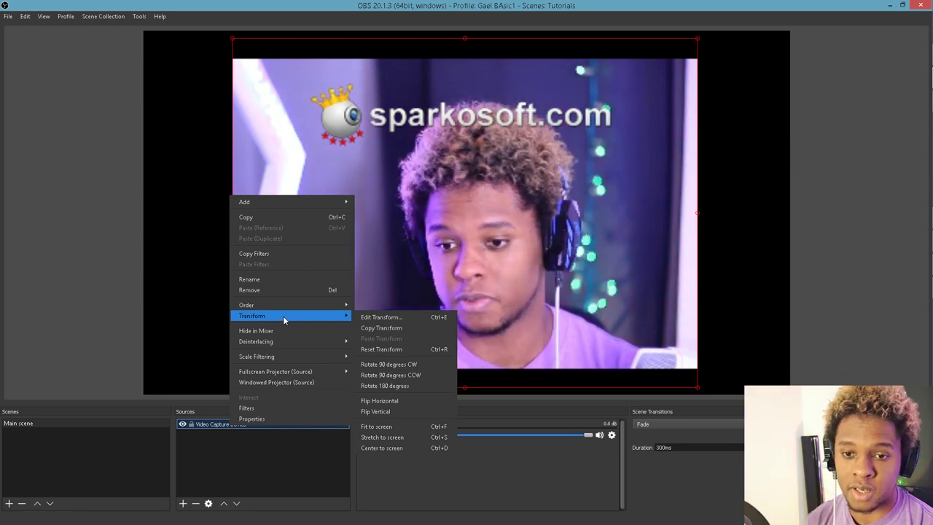
Step: Add an Image Mask/Blend effect filter to the webcam with its default name
{"action": "left_click", "coordinate": [281, 406]}
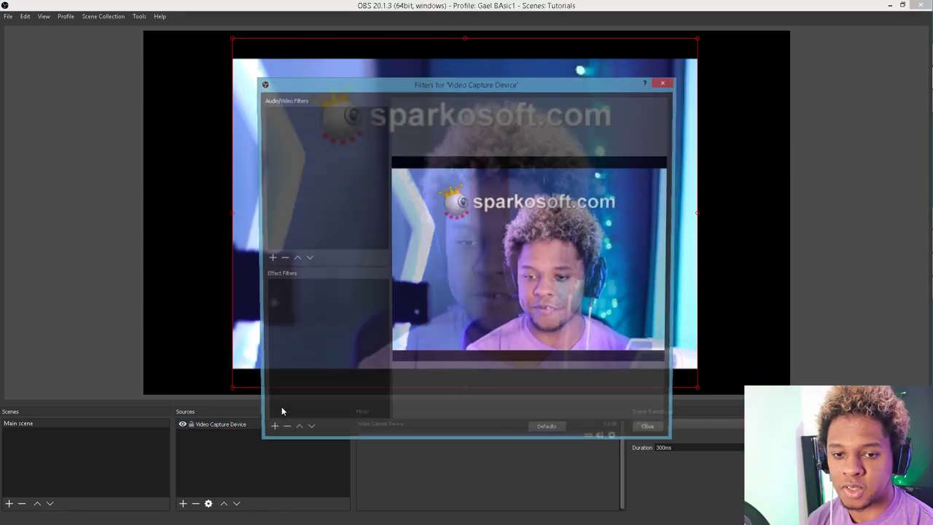
{"action": "right_click", "coordinate": [325, 303]}
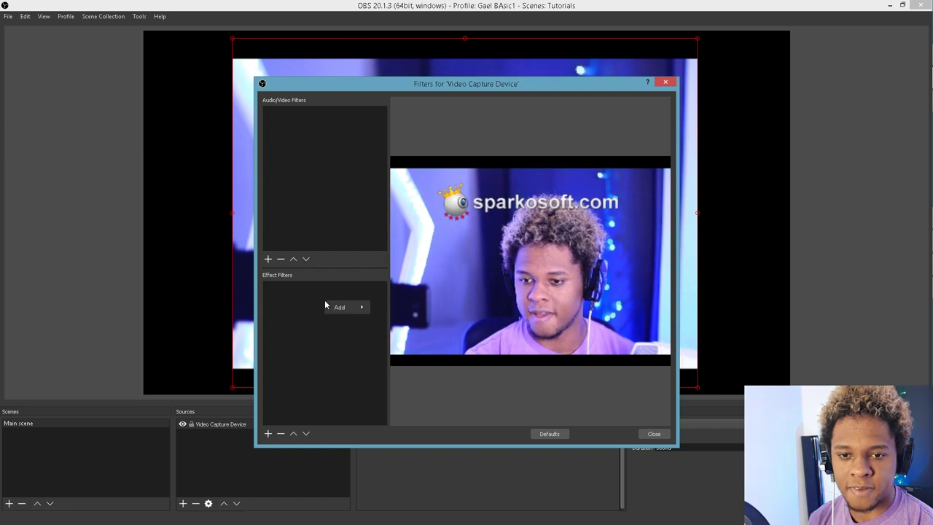
{"action": "mouse_move", "coordinate": [349, 307]}
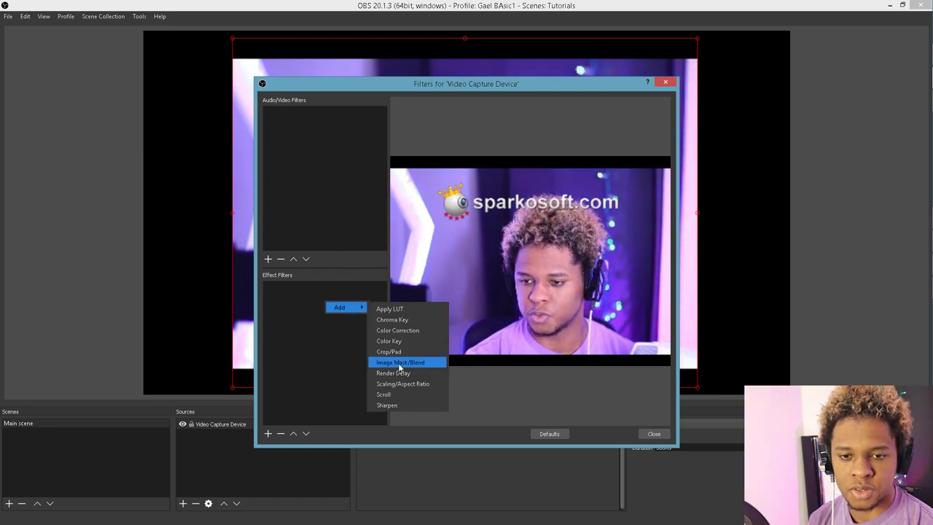
{"action": "left_click", "coordinate": [399, 364]}
{"action": "left_click", "coordinate": [446, 283]}
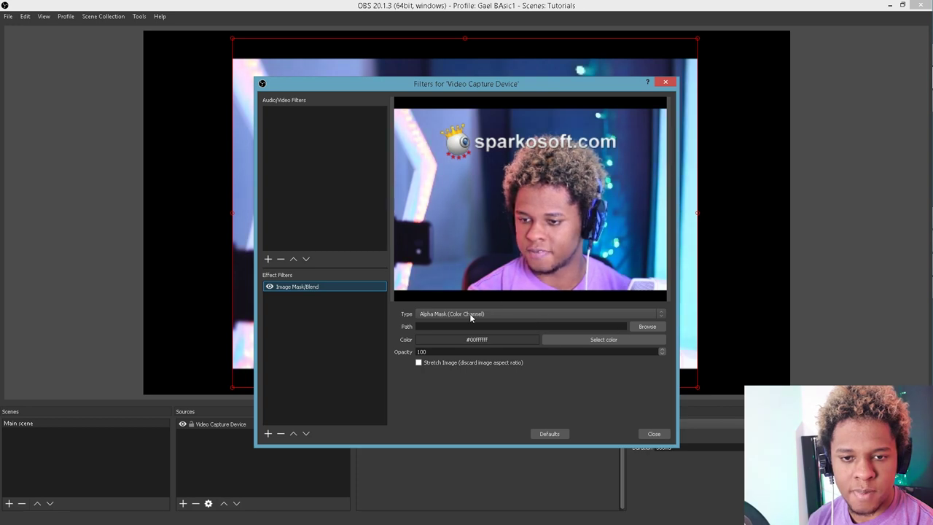
Step: Load Round.png from Pictures > Emotes as the mask image
{"action": "left_click", "coordinate": [642, 329]}
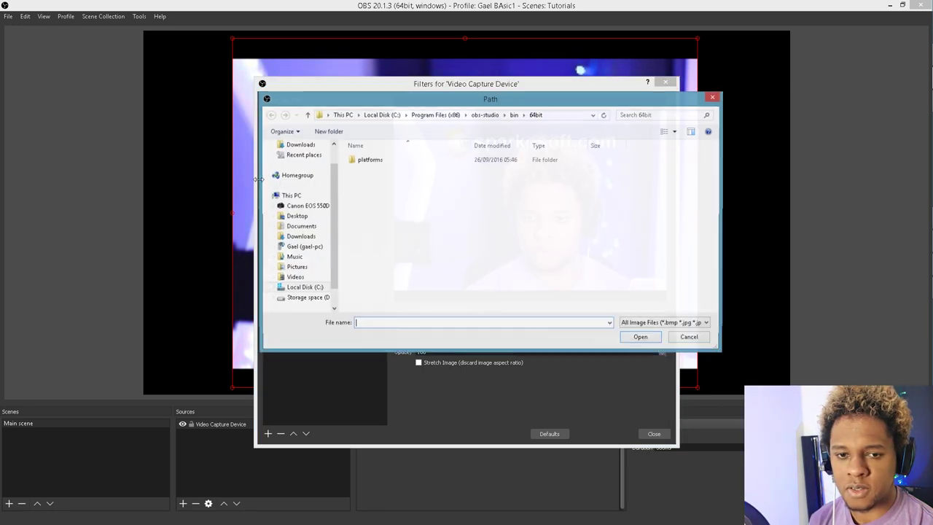
{"action": "left_click", "coordinate": [296, 268]}
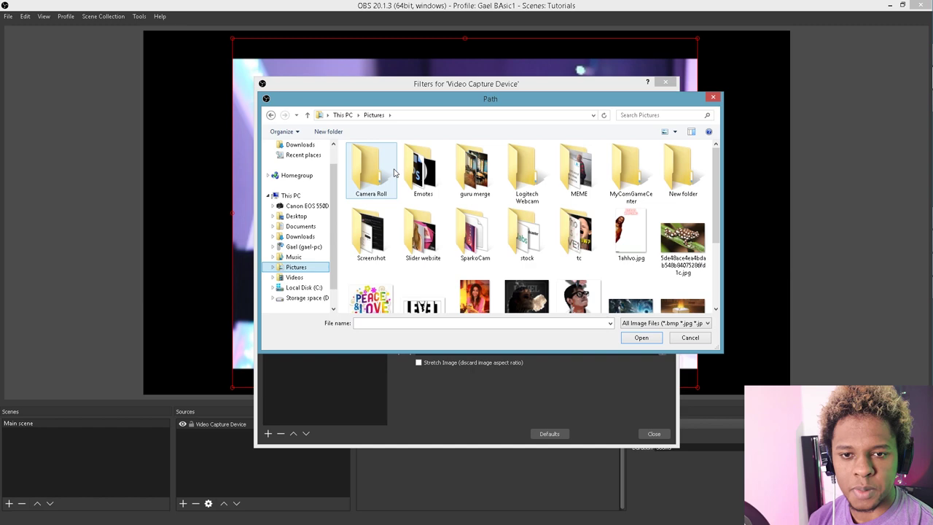
{"action": "double_click", "coordinate": [423, 173]}
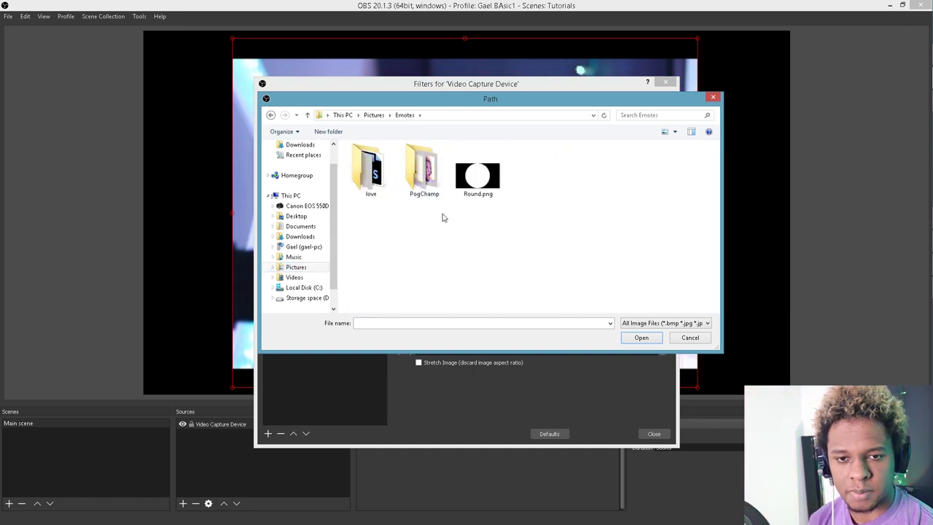
{"action": "double_click", "coordinate": [478, 175]}
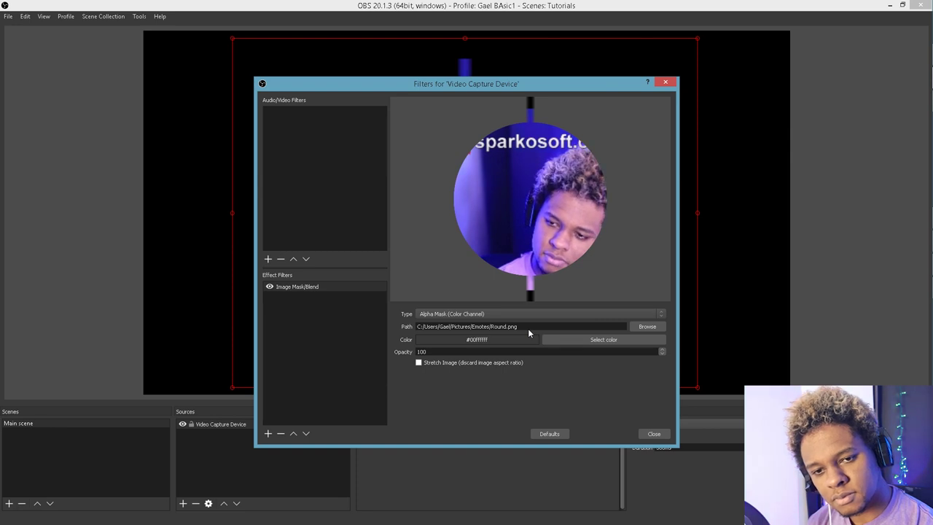
Step: Glance at the circle in Photoshop, return to OBS, and close the Filters dialog
{"action": "mouse_move", "coordinate": [932, 170]}
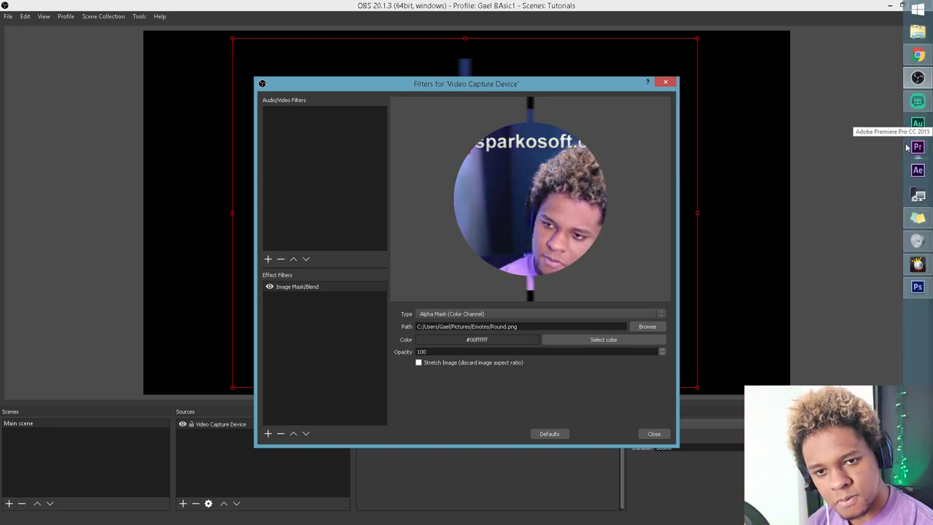
{"action": "left_click", "coordinate": [918, 288]}
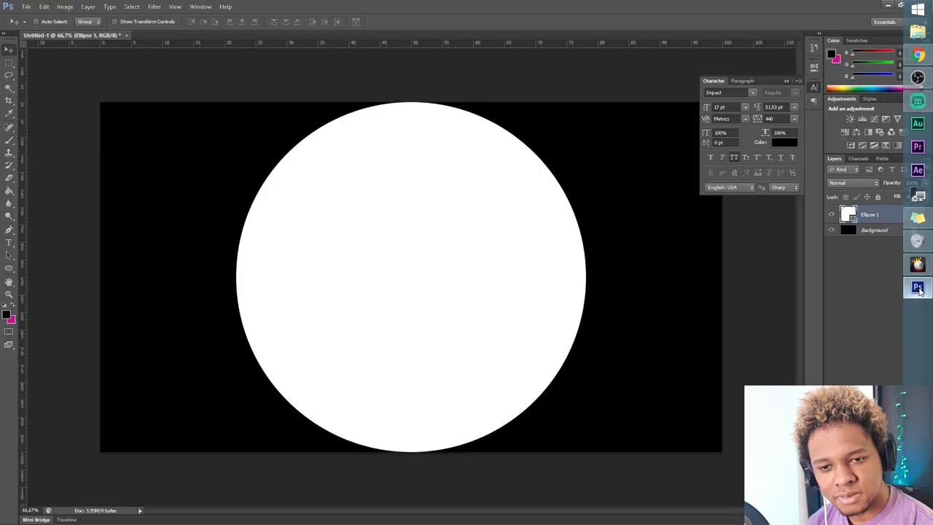
{"action": "left_click", "coordinate": [918, 288]}
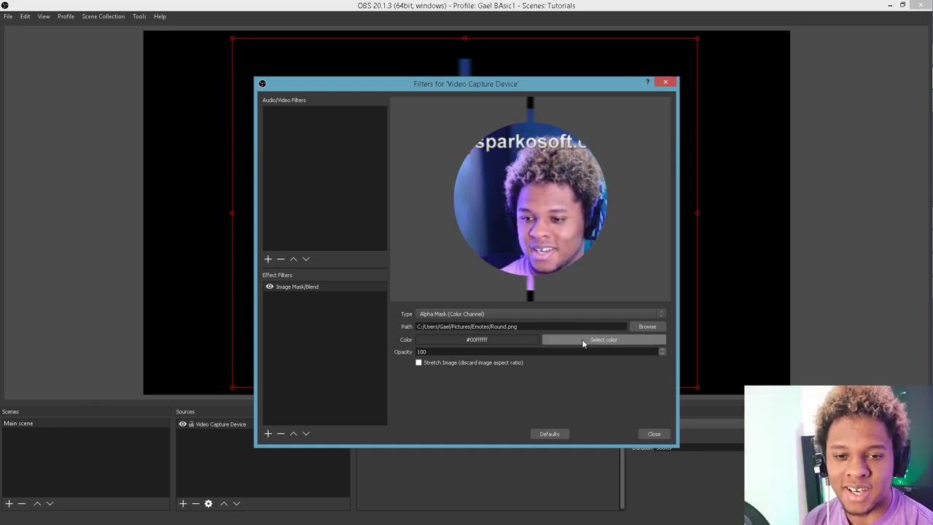
{"action": "left_click", "coordinate": [651, 434]}
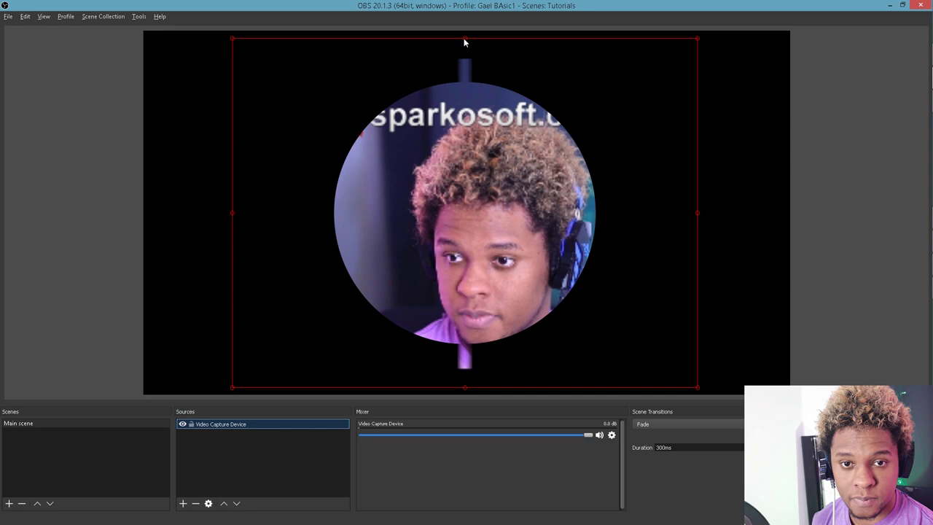
Step: Crop the webcam's top edge down and bottom edge up to remove the stray bars
{"action": "left_click_drag", "start_coordinate": [465, 39], "coordinate": [465, 81]}
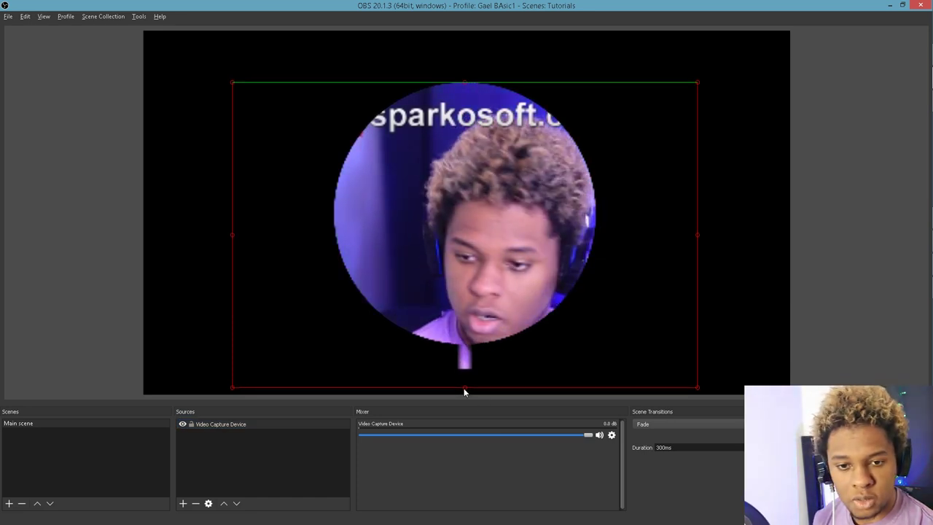
{"action": "left_click_drag", "start_coordinate": [465, 388], "coordinate": [399, 253]}
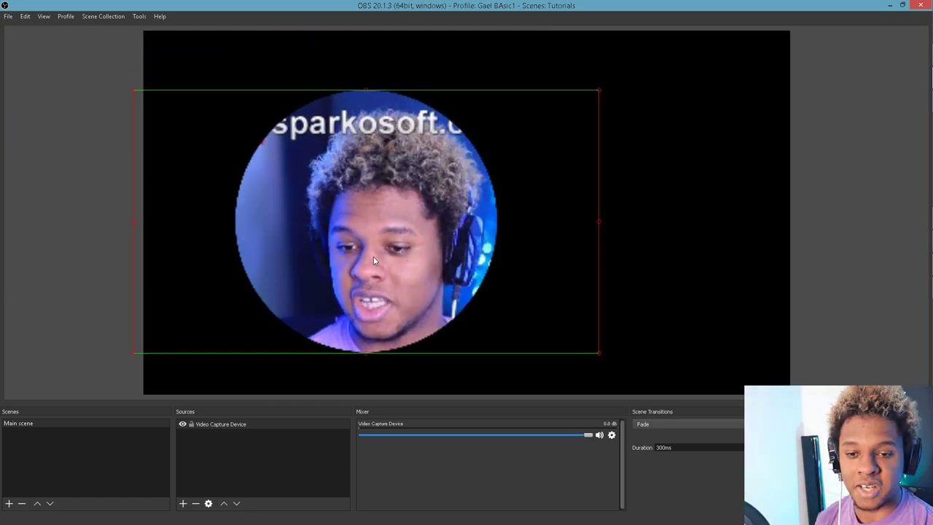
Step: Show the Sources panel's Add submenu listing source types from Audio Input Capture to Window Capture
{"action": "right_click", "coordinate": [265, 453]}
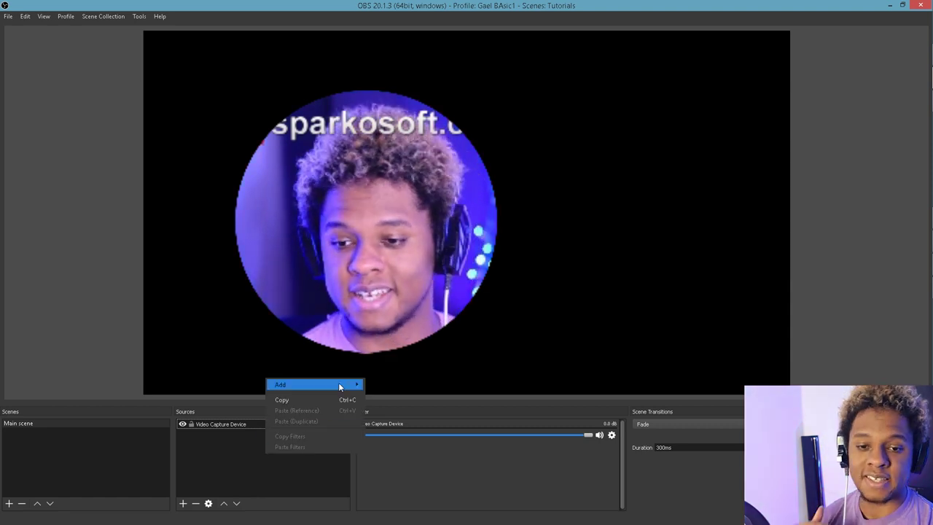
{"action": "mouse_move", "coordinate": [338, 383]}
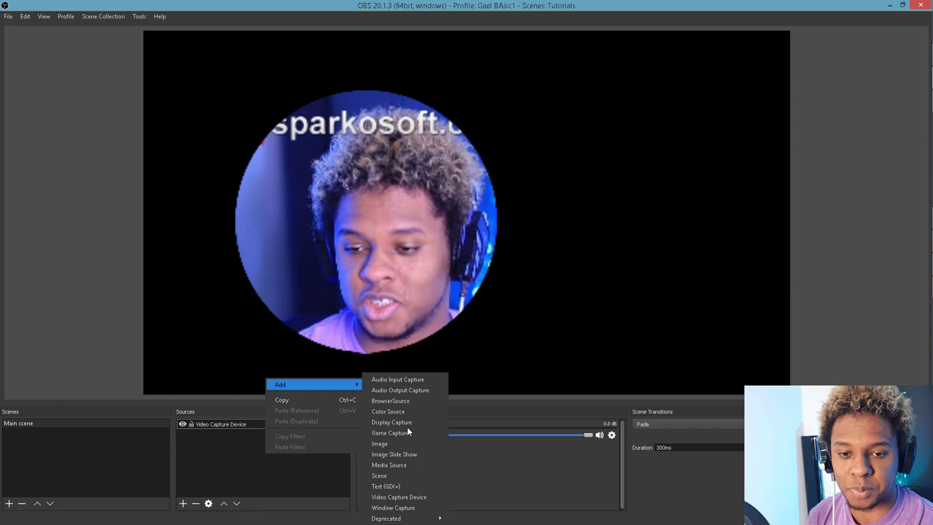
Step: Cancel the Image source and create a new Media Source instead
{"action": "left_click", "coordinate": [405, 443]}
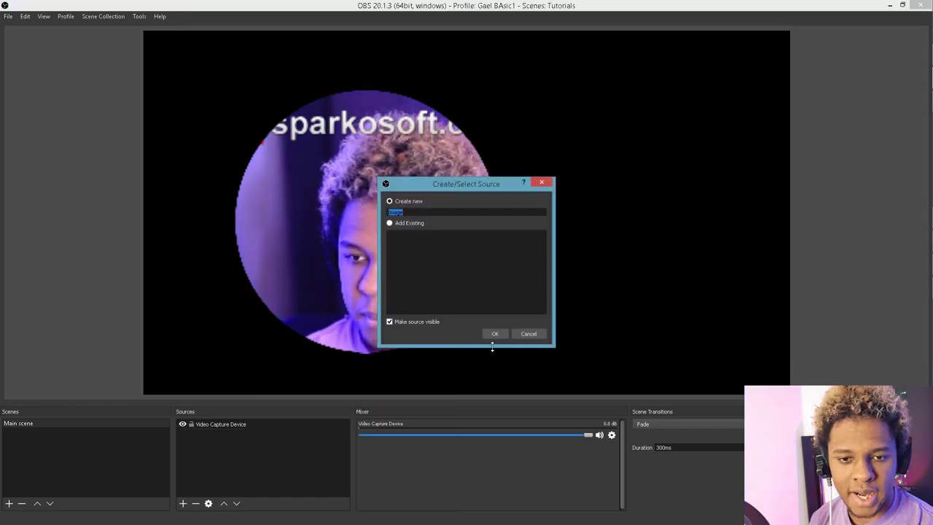
{"action": "left_click", "coordinate": [528, 337]}
{"action": "right_click", "coordinate": [235, 446]}
{"action": "mouse_move", "coordinate": [293, 451]}
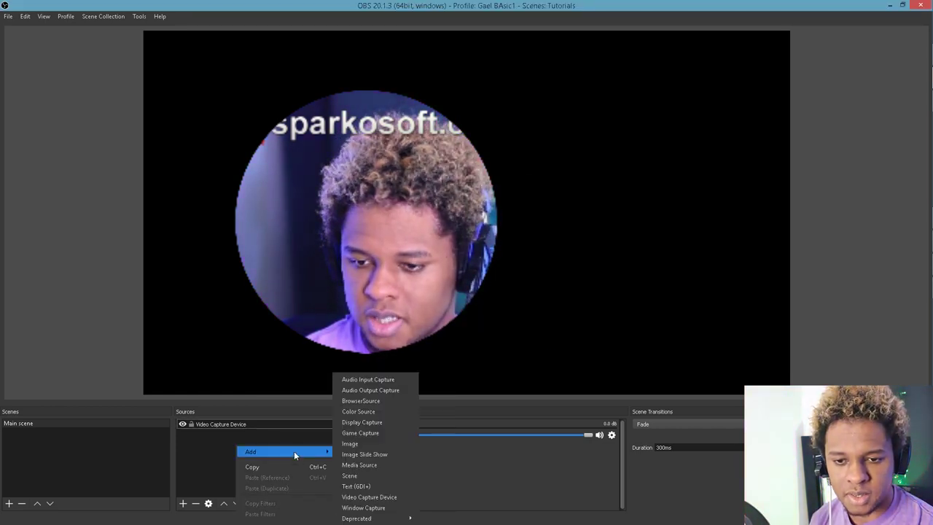
{"action": "left_click", "coordinate": [361, 464]}
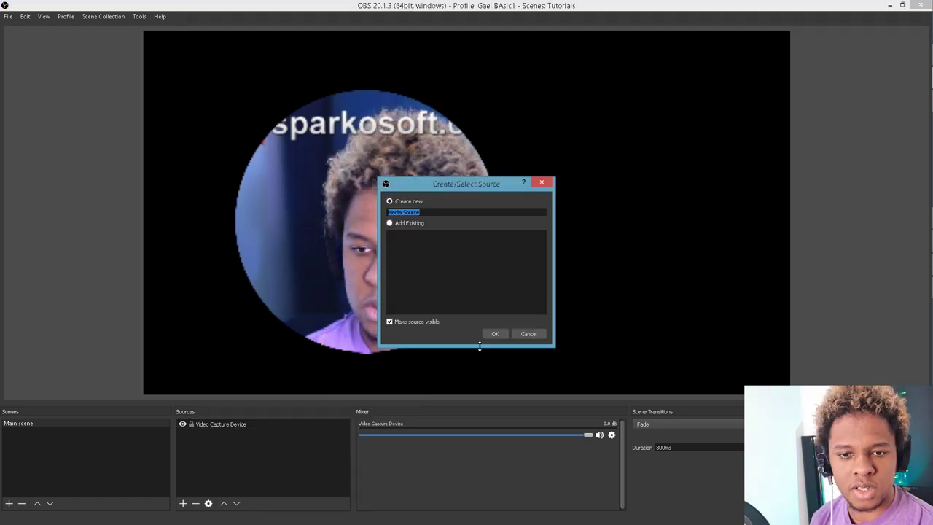
{"action": "left_click", "coordinate": [492, 334]}
Step: Choose cam advanced4.mov from D:\VIDEOS\COMMISSIONS' project overlay folder as the media file
{"action": "left_click", "coordinate": [602, 329]}
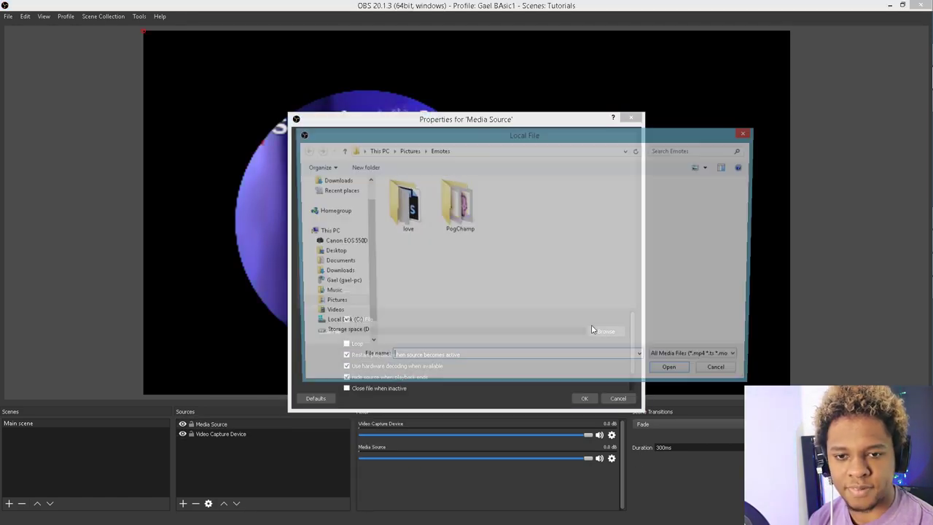
{"action": "left_click", "coordinate": [327, 335]}
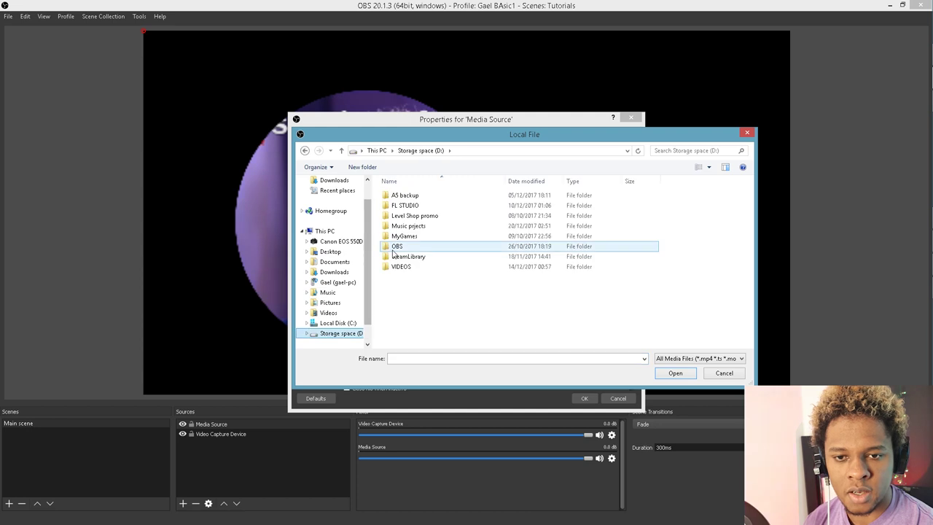
{"action": "double_click", "coordinate": [416, 267]}
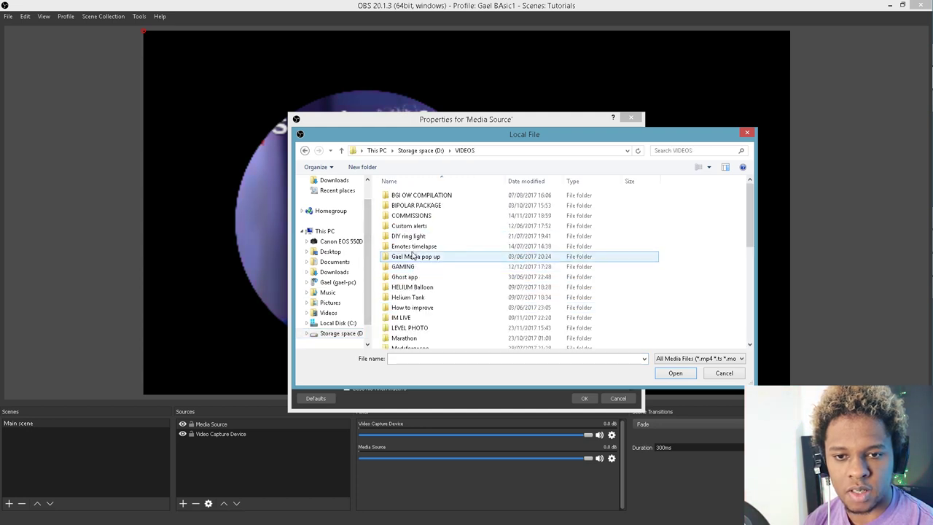
{"action": "double_click", "coordinate": [411, 216]}
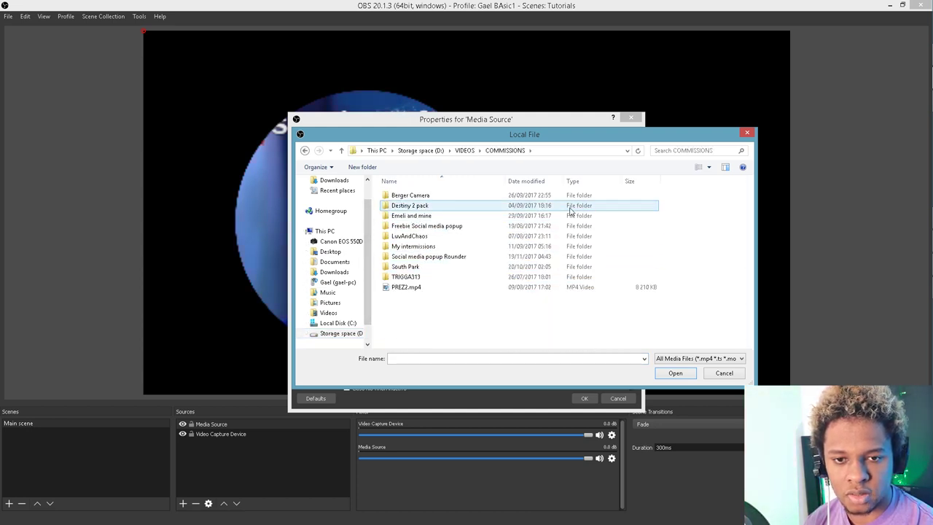
{"action": "double_click", "coordinate": [422, 215]}
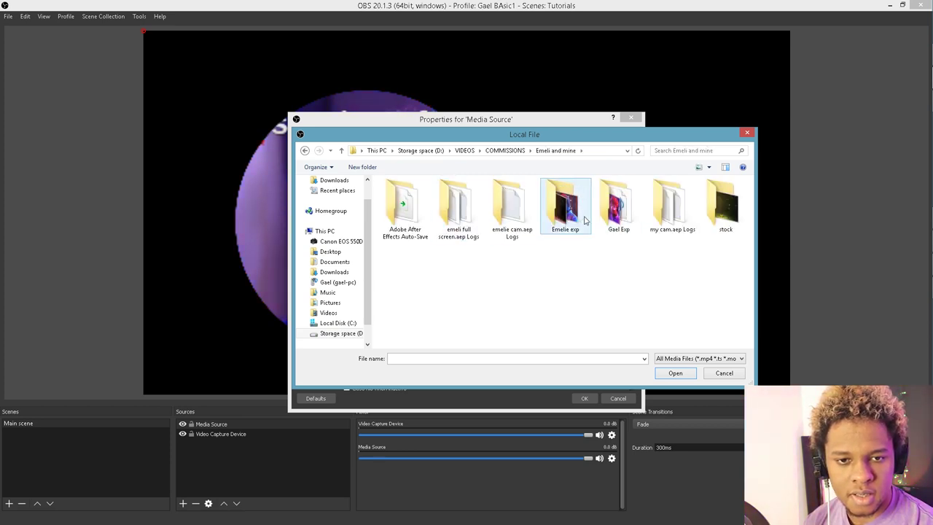
{"action": "double_click", "coordinate": [614, 218]}
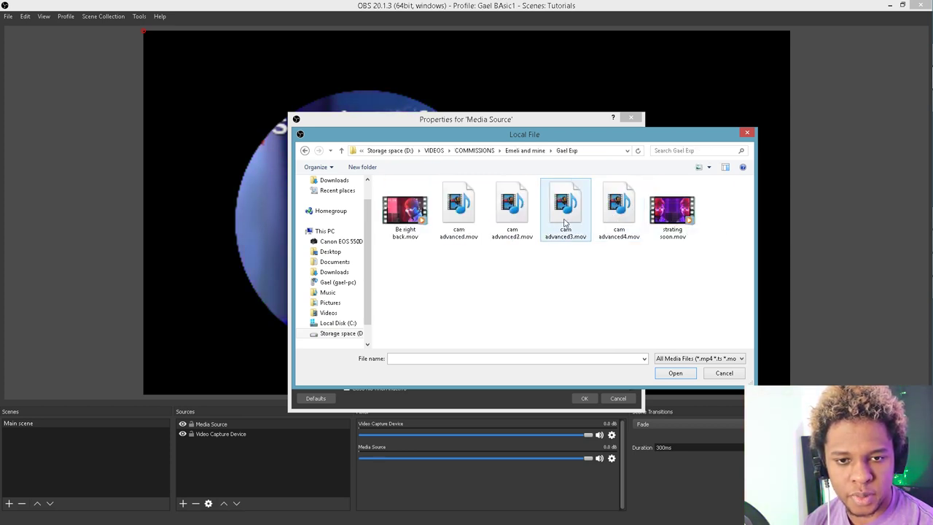
{"action": "double_click", "coordinate": [621, 213]}
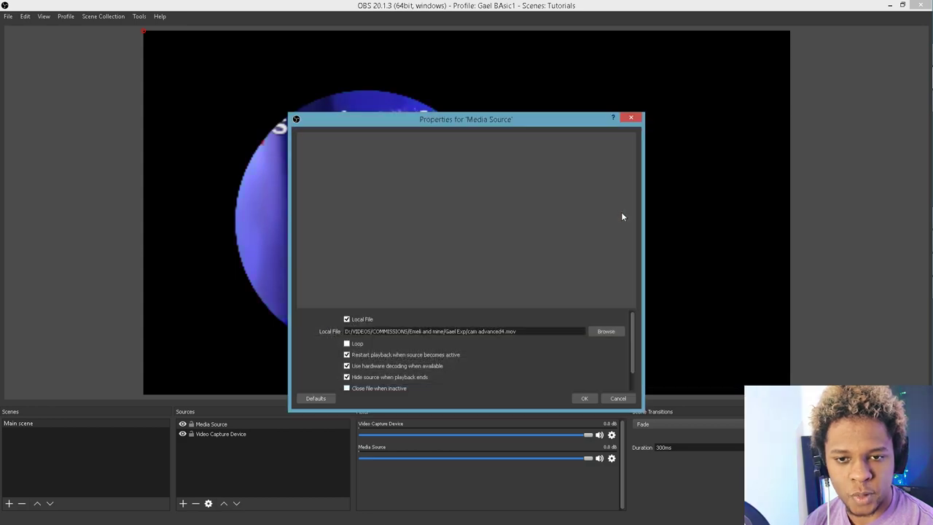
Step: Add the overlay, move, enlarge and lower it over the webcam circle, then centre the webcam
{"action": "left_click", "coordinate": [581, 398]}
{"action": "left_click_drag", "start_coordinate": [160, 182], "coordinate": [241, 264]}
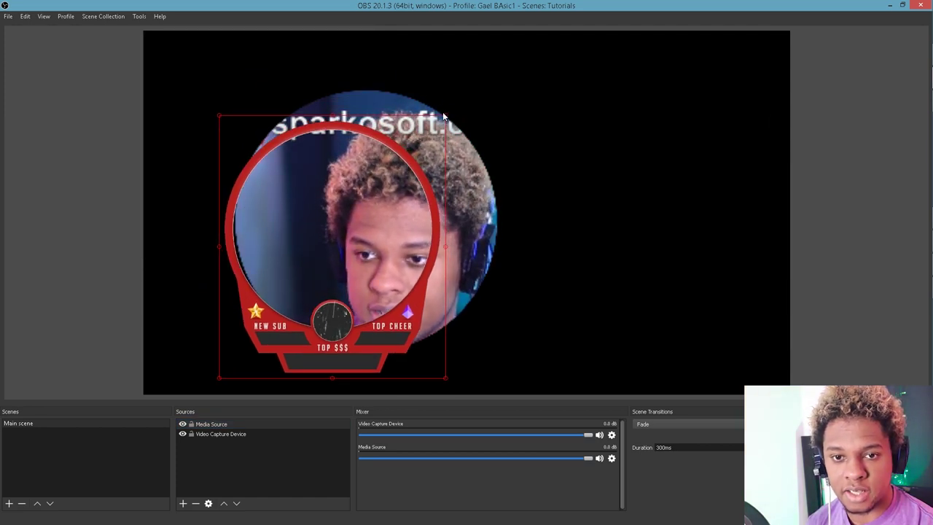
{"action": "left_click_drag", "start_coordinate": [445, 117], "coordinate": [520, 75]}
{"action": "left_click_drag", "start_coordinate": [373, 93], "coordinate": [377, 129]}
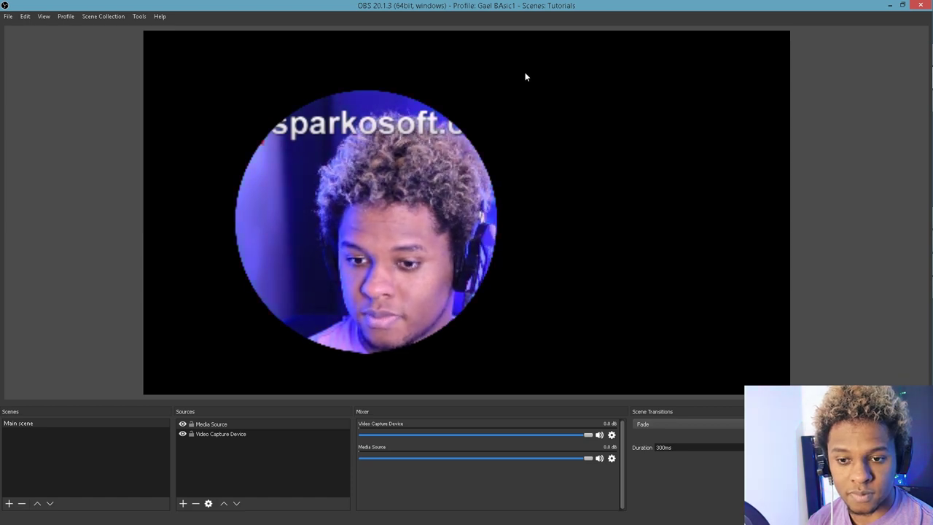
{"action": "left_click", "coordinate": [223, 434]}
{"action": "left_click", "coordinate": [316, 333]}
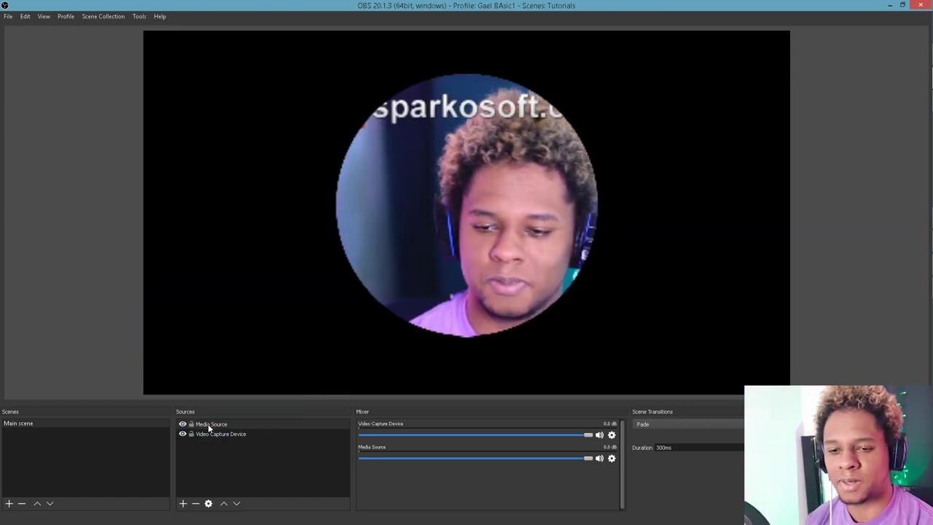
Step: Reopen and confirm the Media Source properties so the red NEW SUB / TOP CHEER frame replays
{"action": "double_click", "coordinate": [209, 425]}
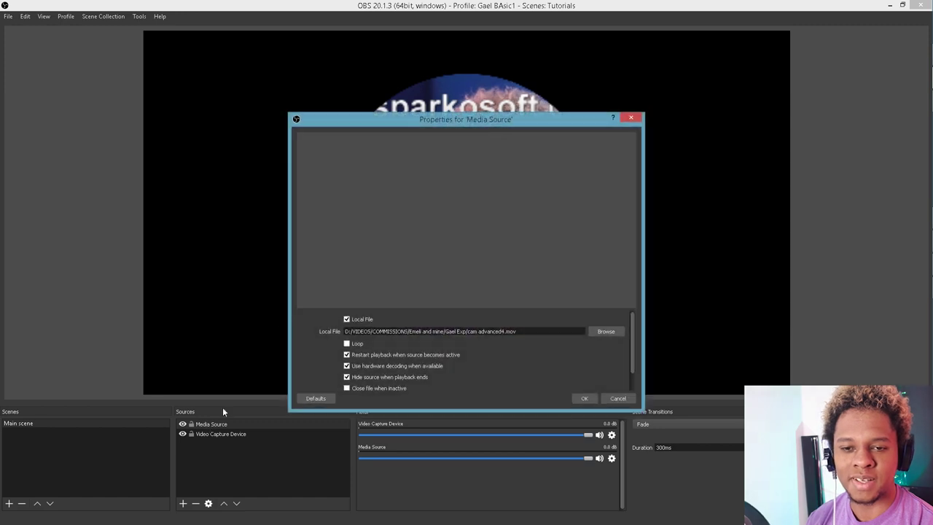
{"action": "left_click", "coordinate": [583, 398]}
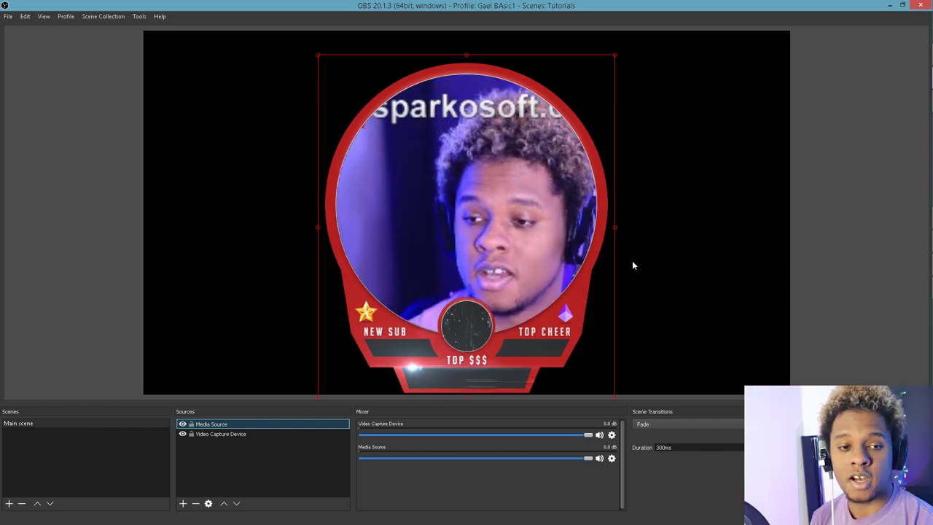
Step: Switch to Photoshop's Untitled-1 document with the white Ellipse 1 circle
{"action": "left_click", "coordinate": [916, 289]}
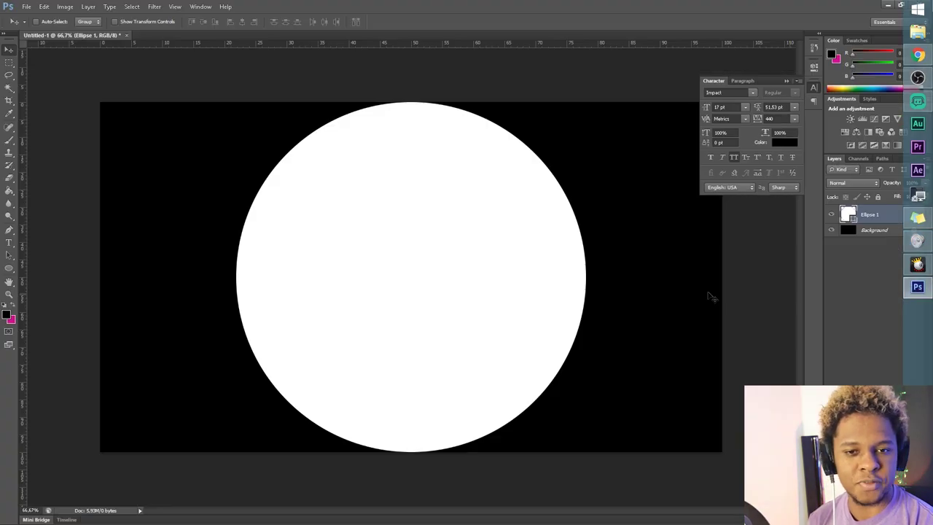